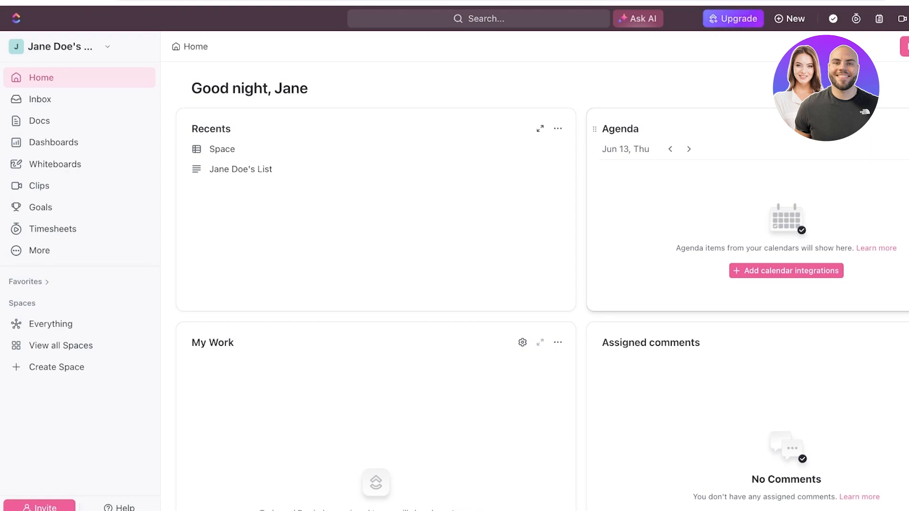
- Start a new Workspace for Work with 2-10 people, choosing the last listed starting solution and no existing tools
click(59, 47)
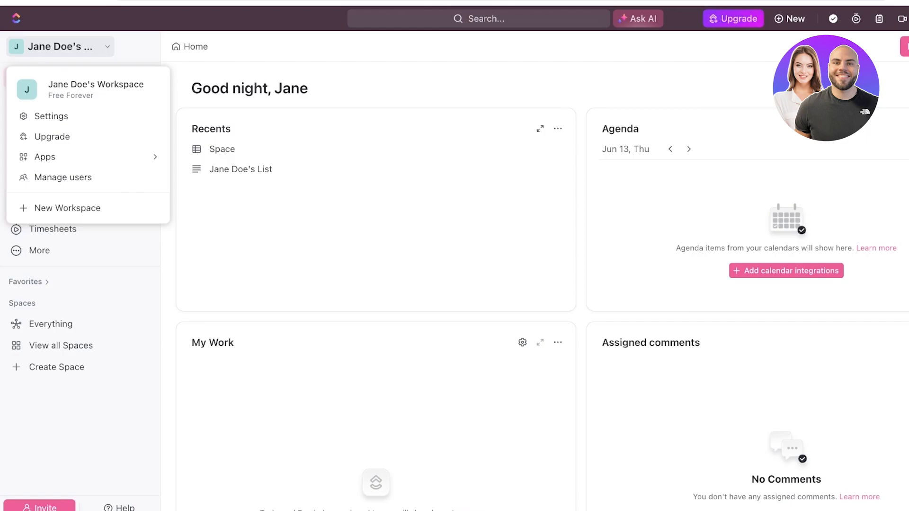
click(67, 208)
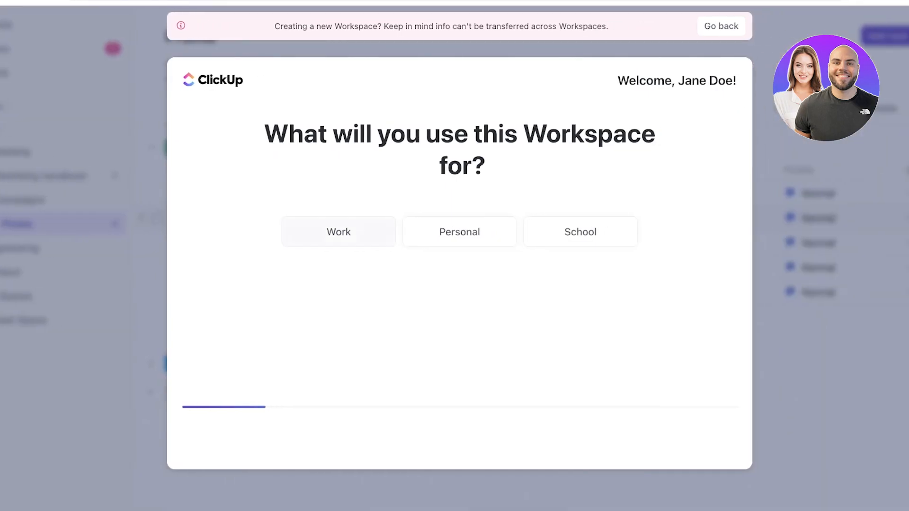
click(338, 232)
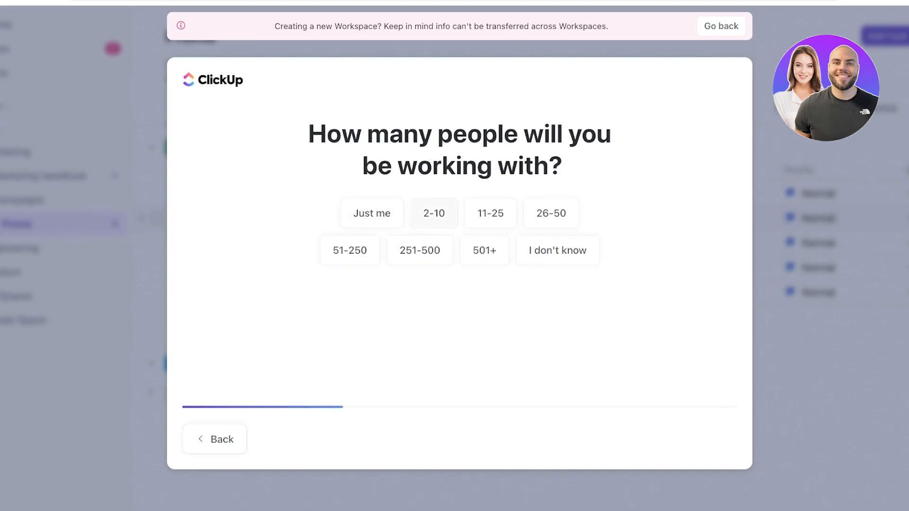
click(434, 220)
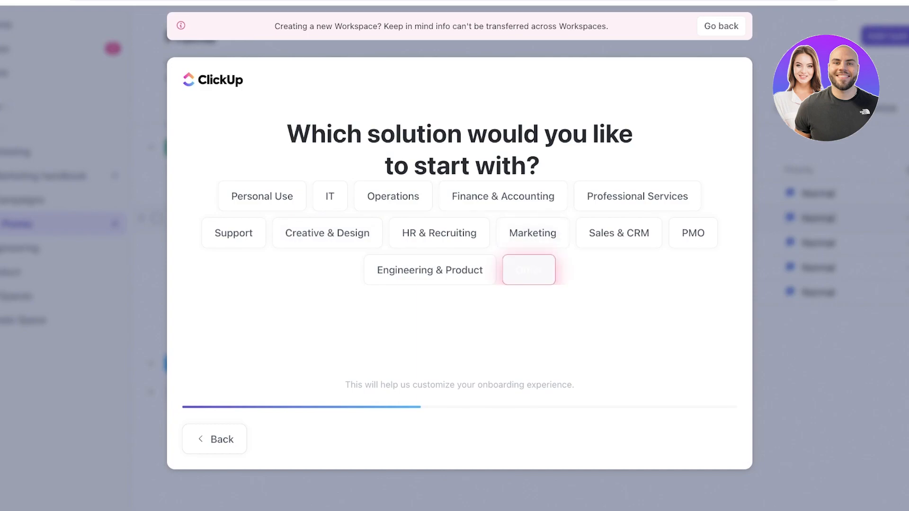
click(529, 270)
key(Return)
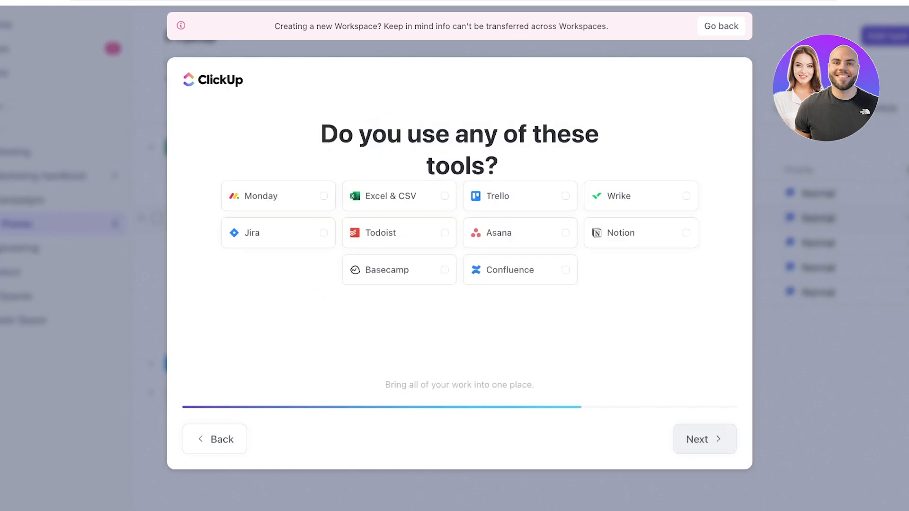
key(Return)
- Name the new Workspace Work and finish creating it
key(ctrl+shift+Left)
key(ctrl+a)
text(A)
key(BackSpace)
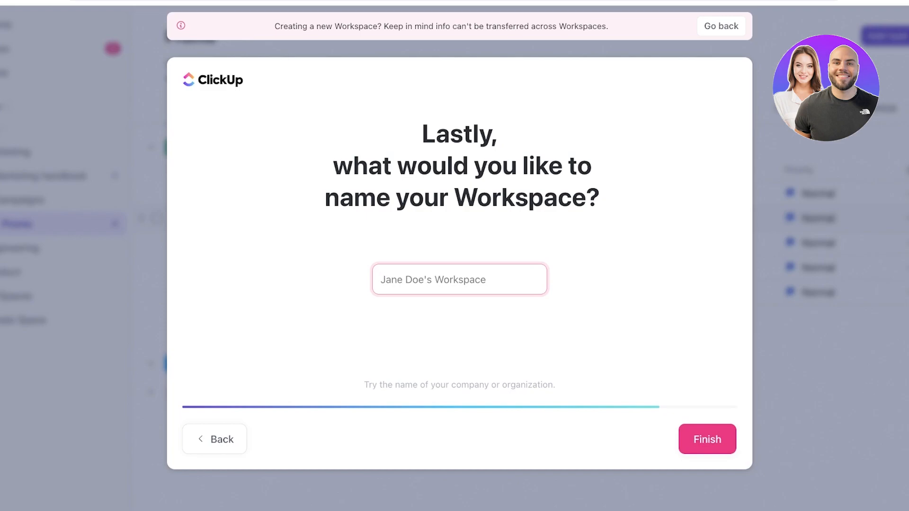
text(Work)
key(Return)
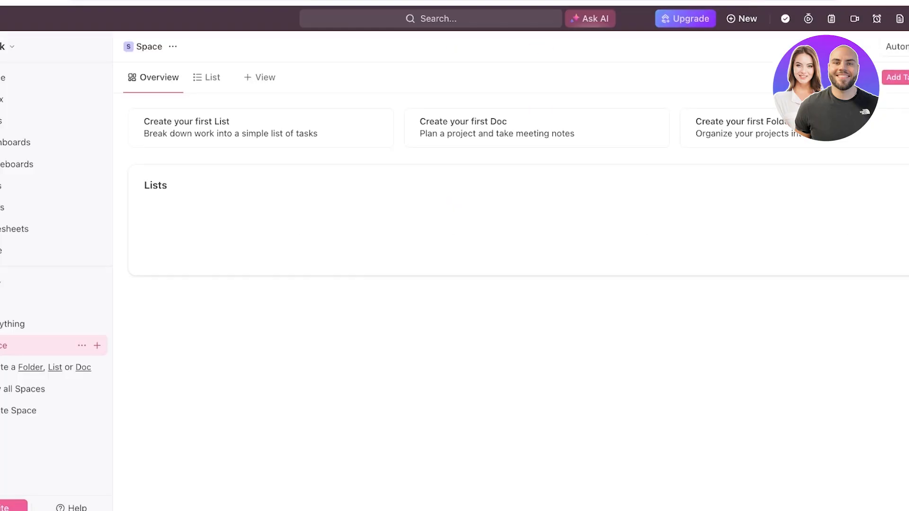
- Check the Workspace switcher options and look over the Everything view before returning to the default Space overview
click(34, 46)
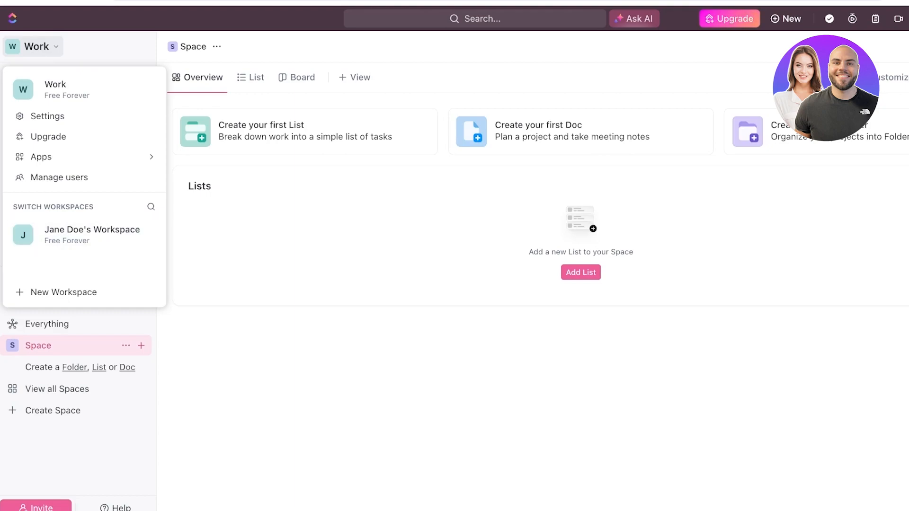
key(Escape)
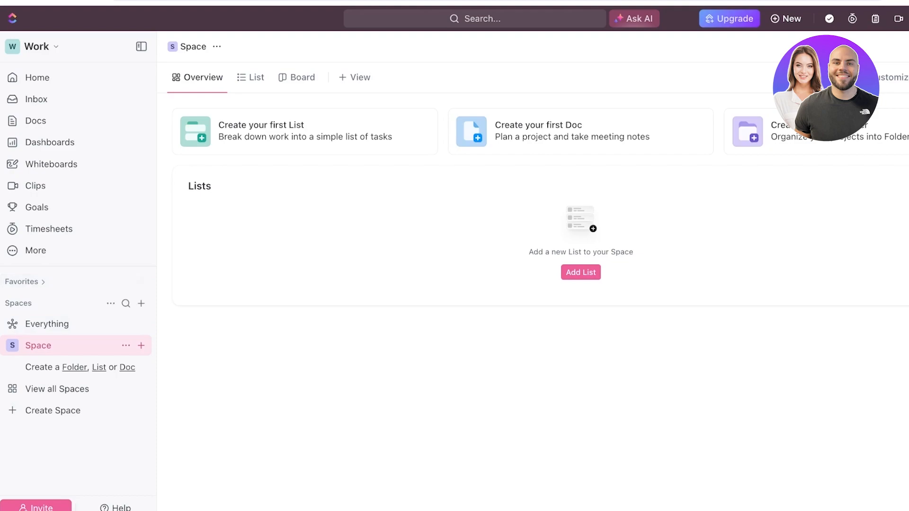
click(47, 324)
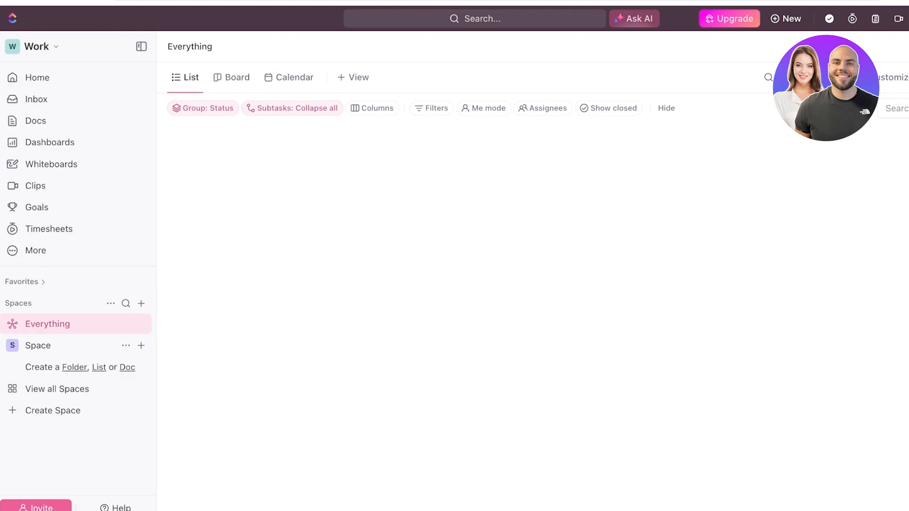
click(38, 346)
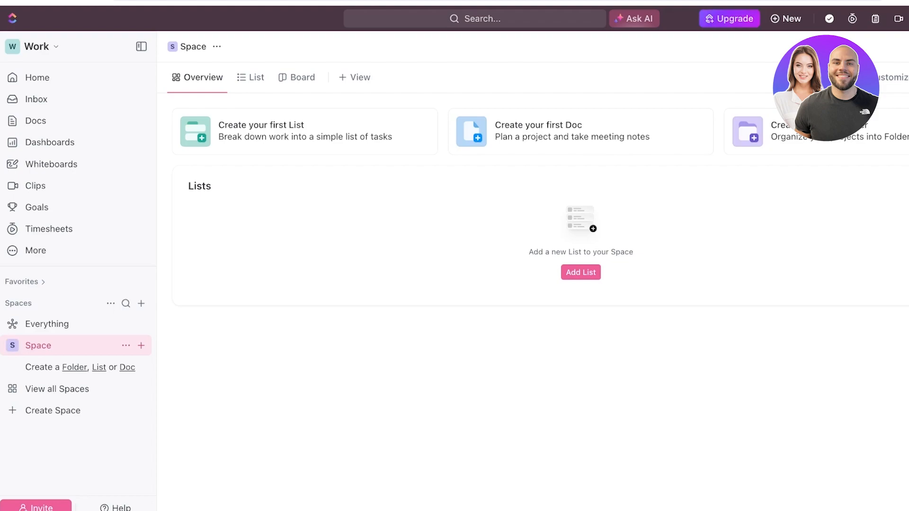
click(52, 411)
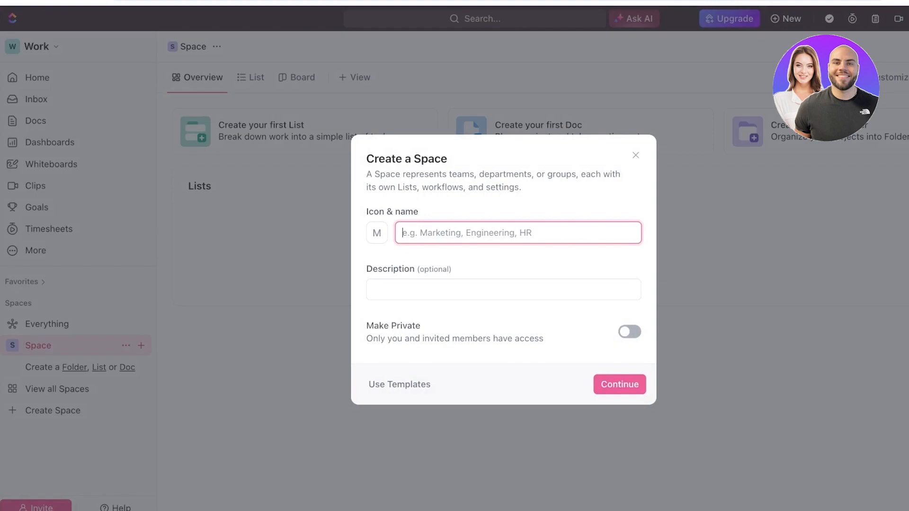
click(636, 155)
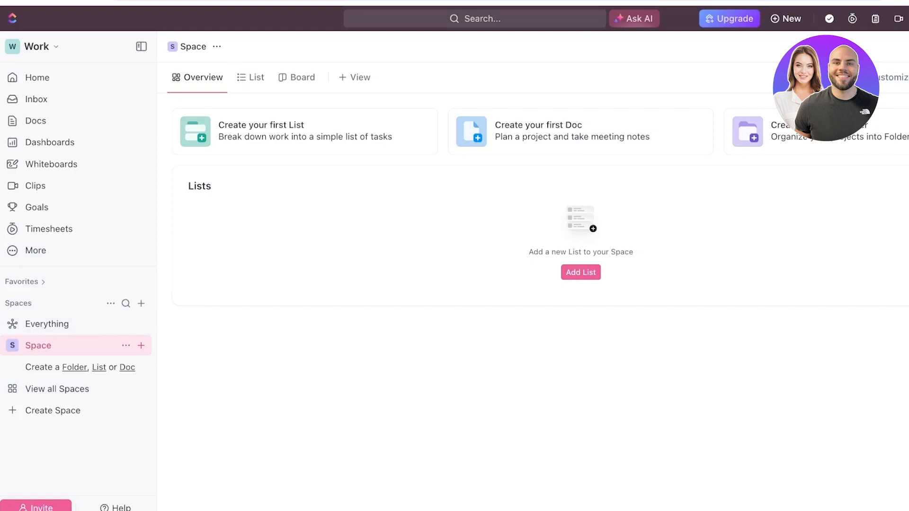
click(21, 282)
click(21, 281)
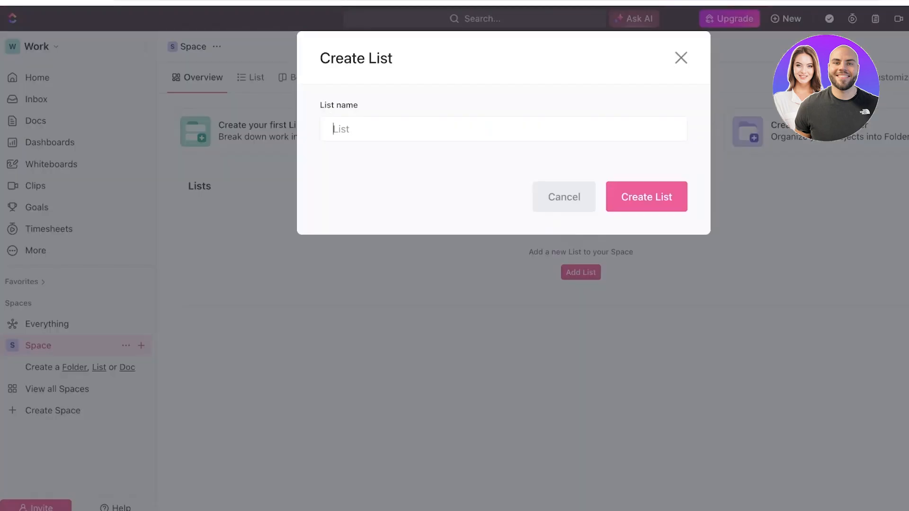
click(681, 57)
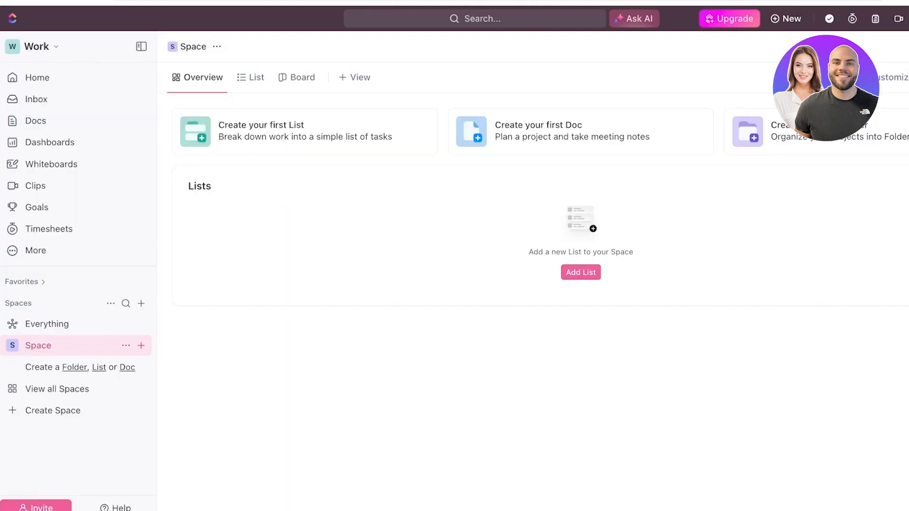
- Begin a new Space named Task Management and open the ClickUp Space templates for it
click(53, 410)
text(T)
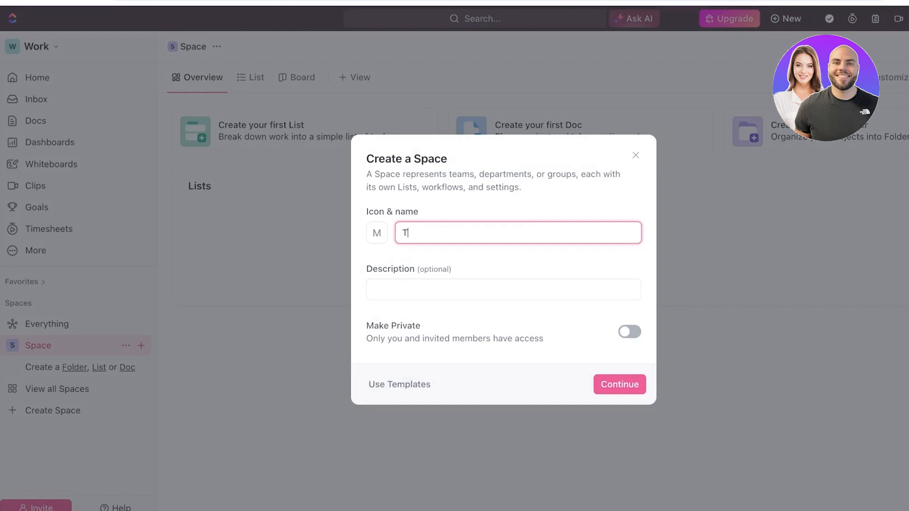
text(ask Management)
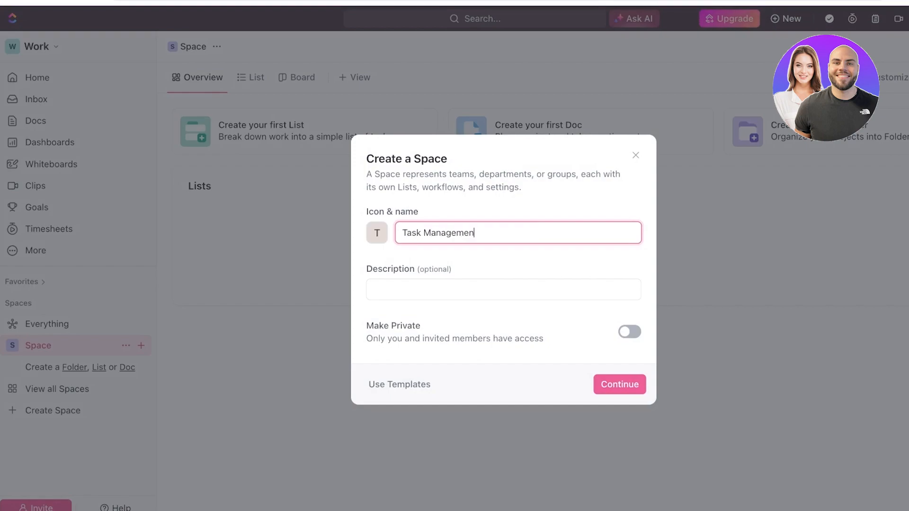
click(620, 385)
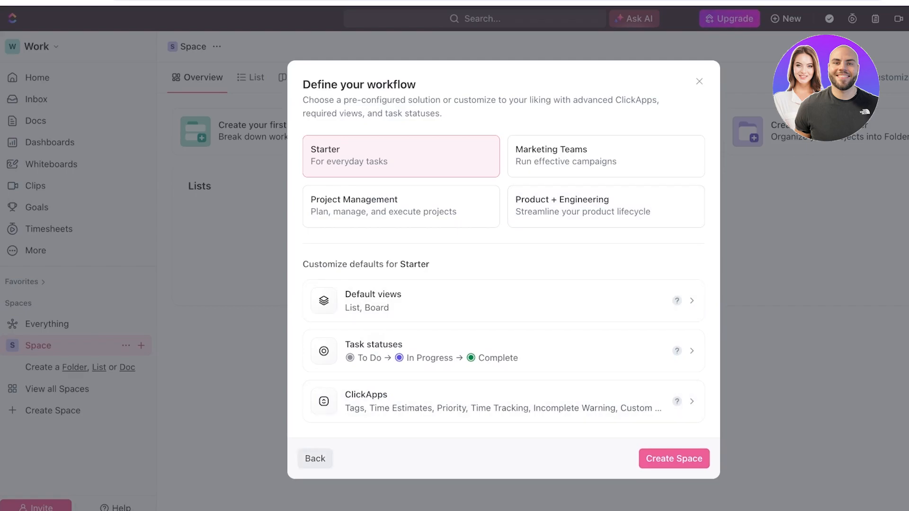
click(315, 459)
click(400, 384)
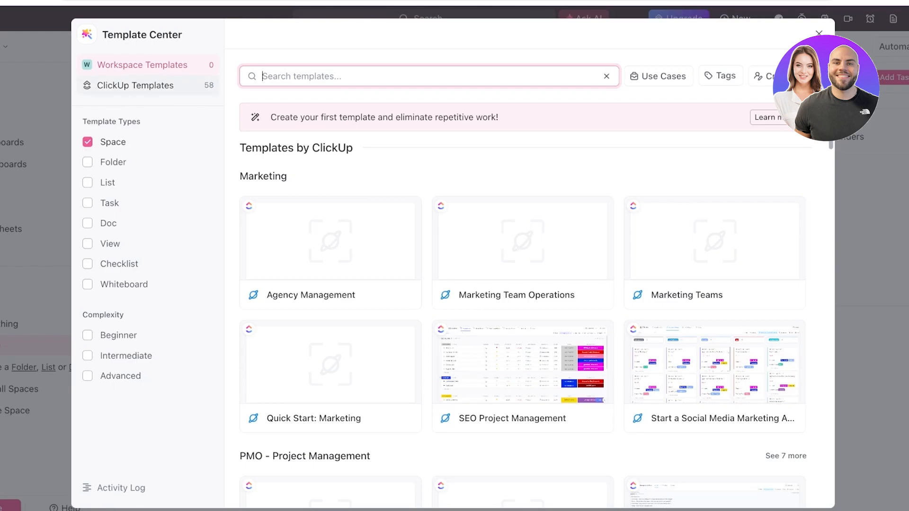
click(135, 86)
- Browse the ClickUp Space templates through all categories and return to the PMO - Project Management group
scroll(523, 308, down, 2)
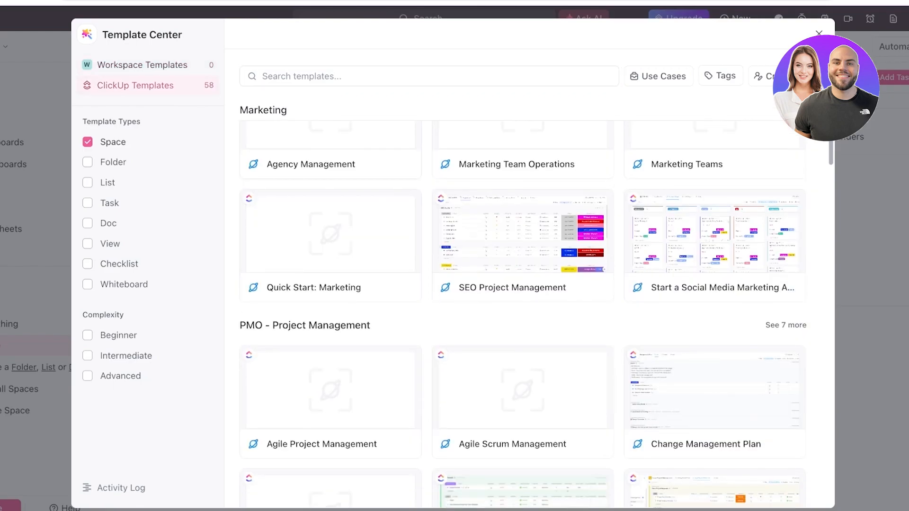
scroll(332, 213, down, 1)
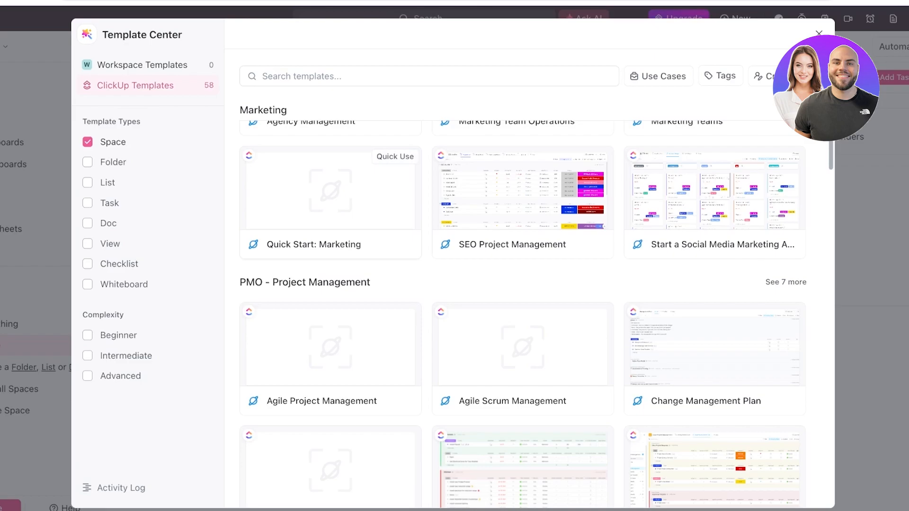
scroll(331, 256, down, 18)
scroll(331, 284, down, 20)
scroll(332, 289, down, 7)
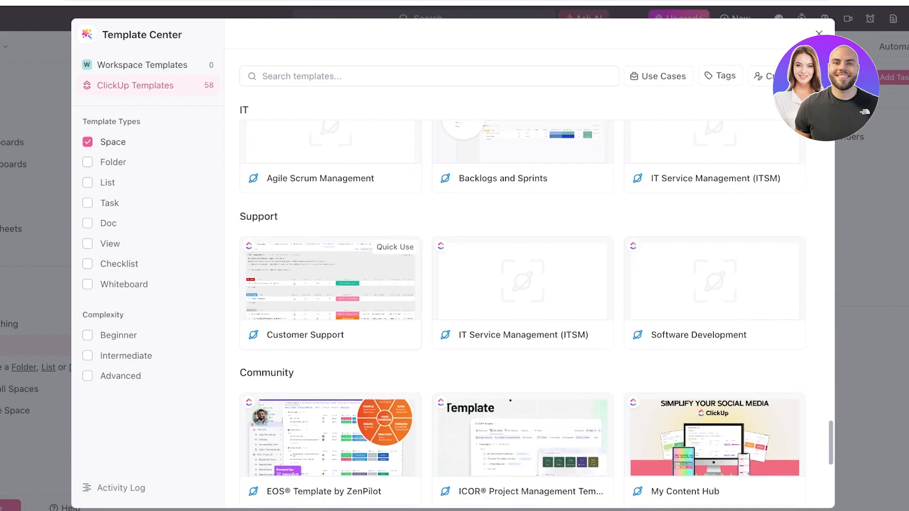
scroll(455, 285, up, 3)
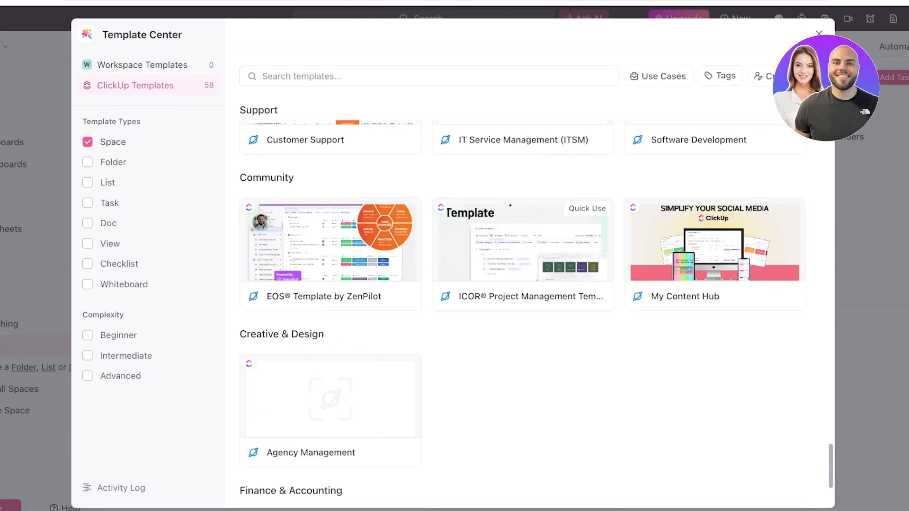
scroll(521, 256, up, 5)
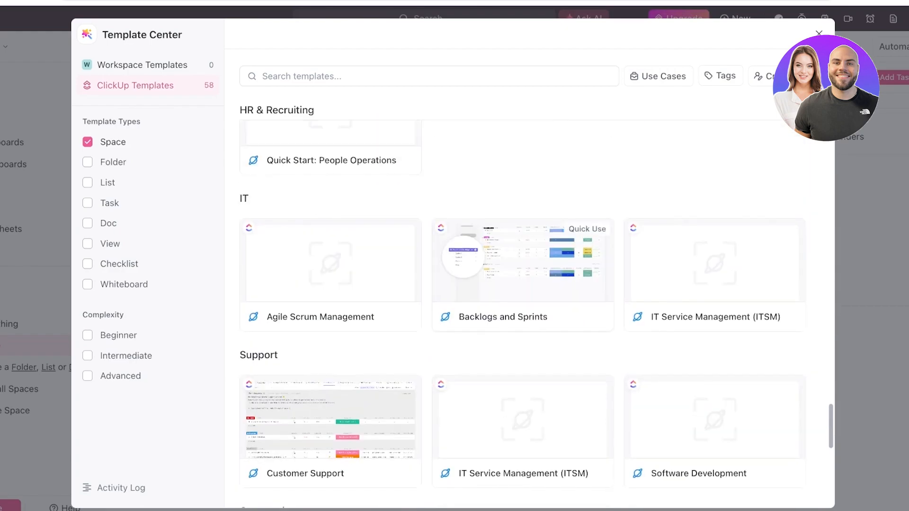
scroll(521, 255, up, 10)
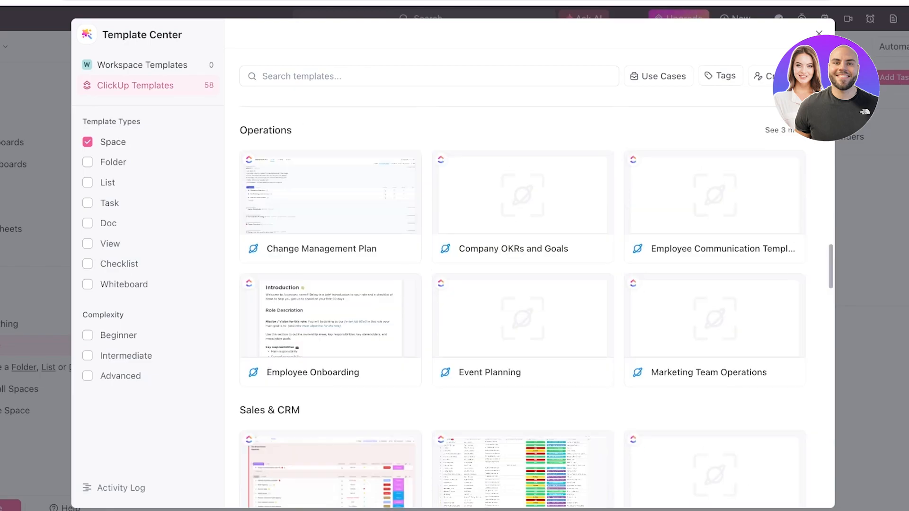
scroll(521, 331, up, 10)
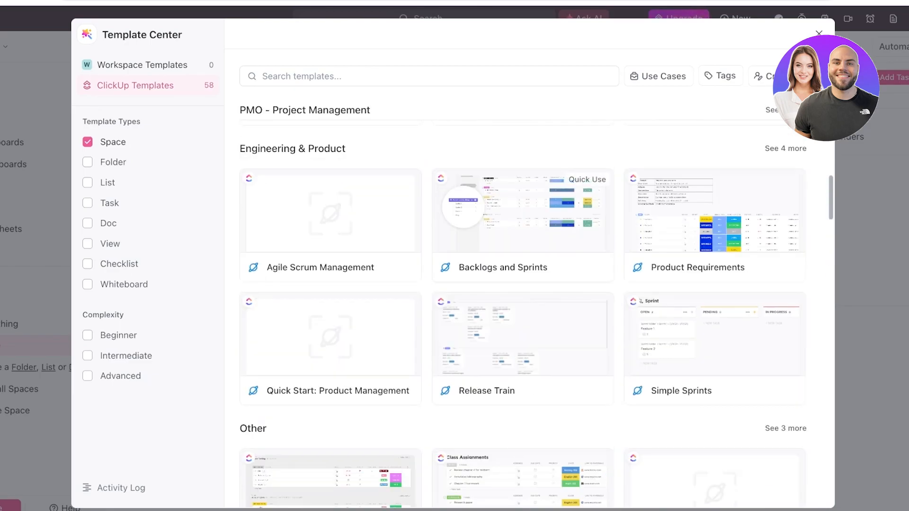
scroll(521, 332, up, 4)
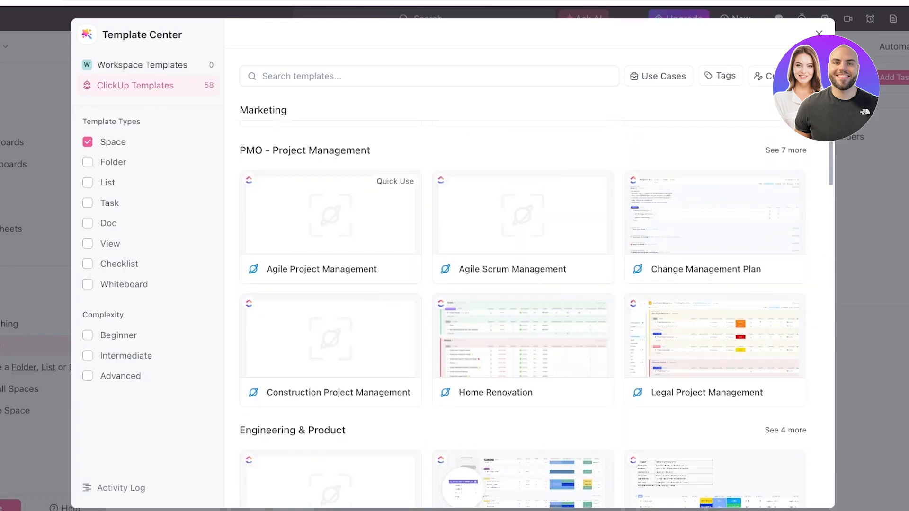
scroll(522, 284, down, 1)
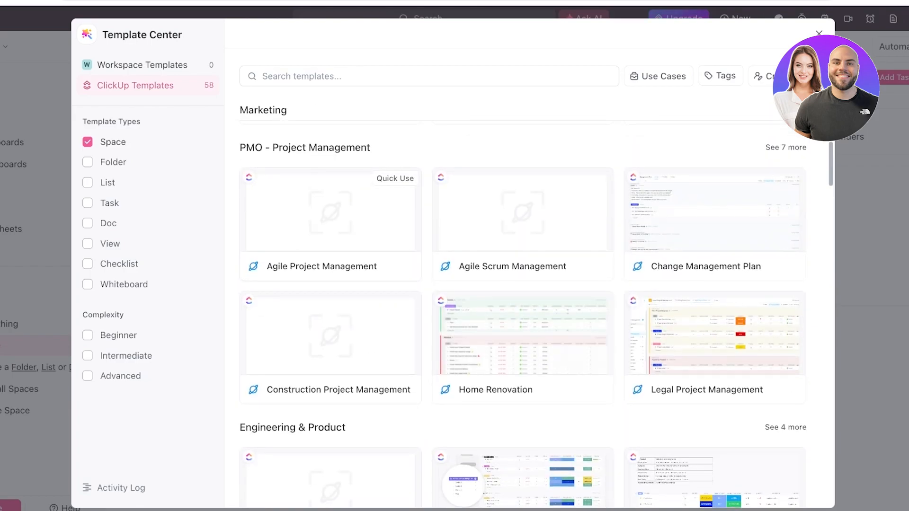
- Search the Space templates for task, review the matches and clear the search
scroll(523, 284, up, 3)
click(285, 77)
text(task)
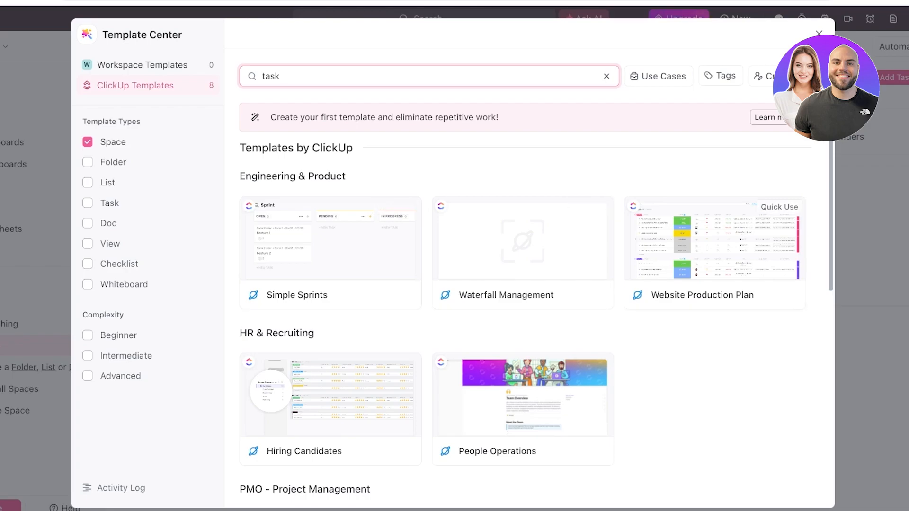
scroll(715, 246, down, 2)
scroll(331, 265, down, 3)
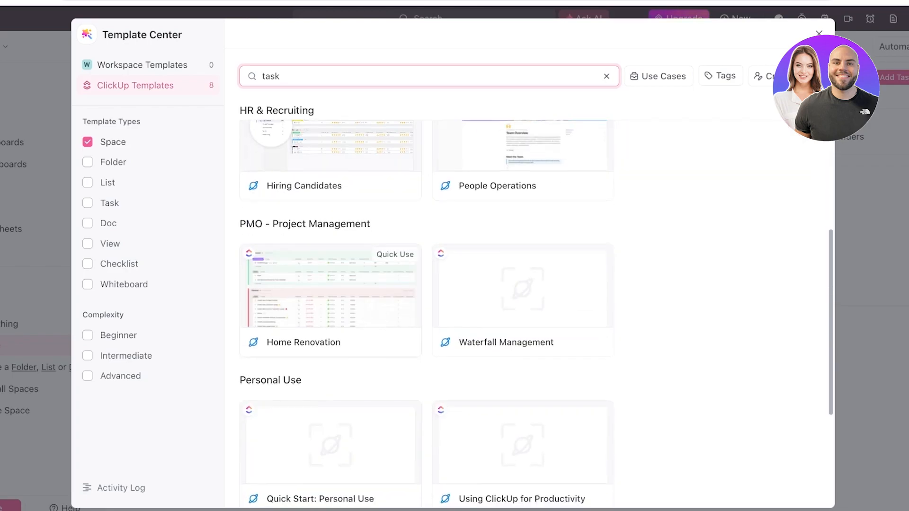
click(606, 76)
- Open the Agile Project Management template in the PMO - Project Management category and choose to use it
scroll(521, 312, down, 2)
scroll(331, 213, down, 7)
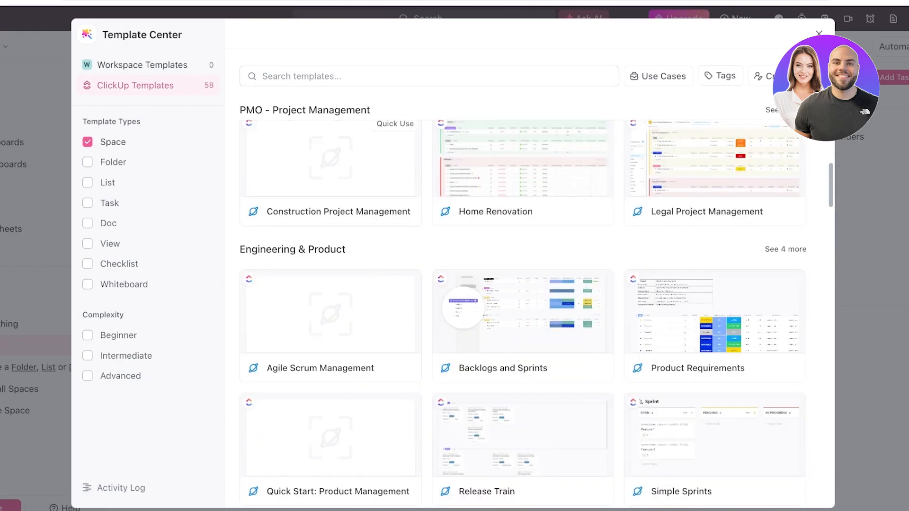
scroll(521, 312, up, 3)
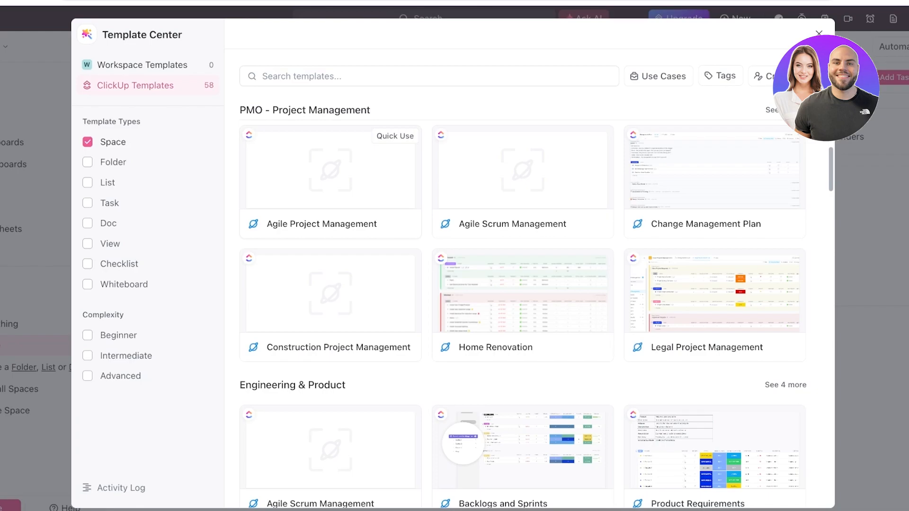
click(330, 180)
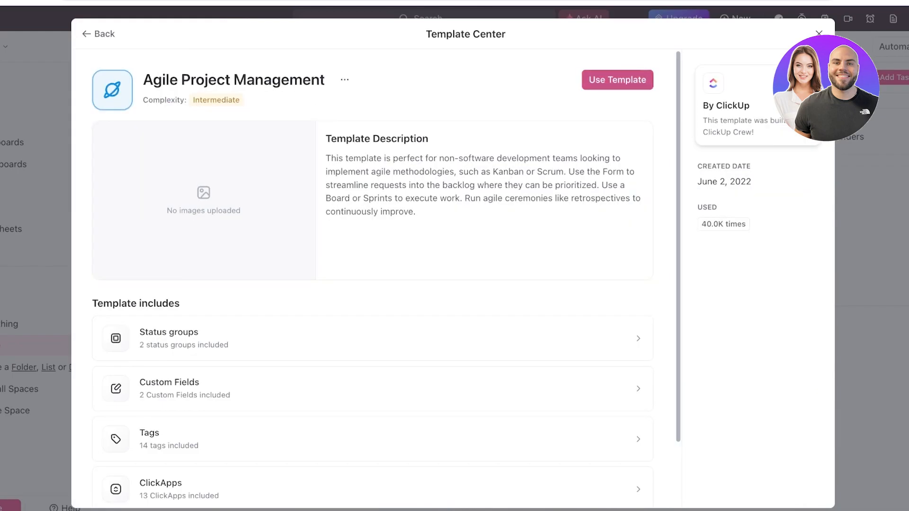
click(618, 80)
text(S)
key(BackSpace)
text(Task)
key(BackSpace)
key(BackSpace)
key(BackSpace)
key(BackSpace)
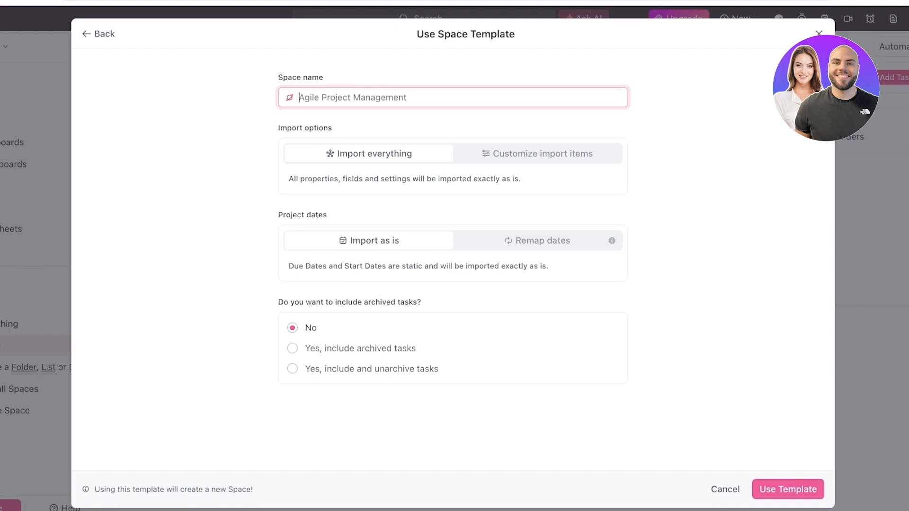
text(S)
key(BackSpace)
text(Business Day td)
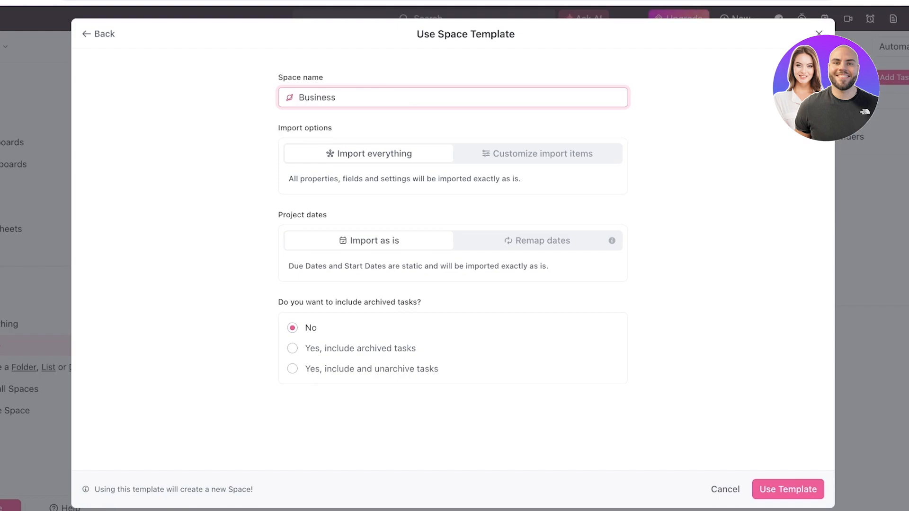
key(BackSpace)
key(BackSpace)
key(BackSpace)
key(BackSpace)
key(BackSpace)
key(BackSpace)
key(BackSpace)
key(BackSpace)
key(BackSpace)
key(BackSpace)
key(BackSpace)
key(BackSpace)
key(BackSpace)
key(BackSpace)
key(BackSpace)
text(Innovation)
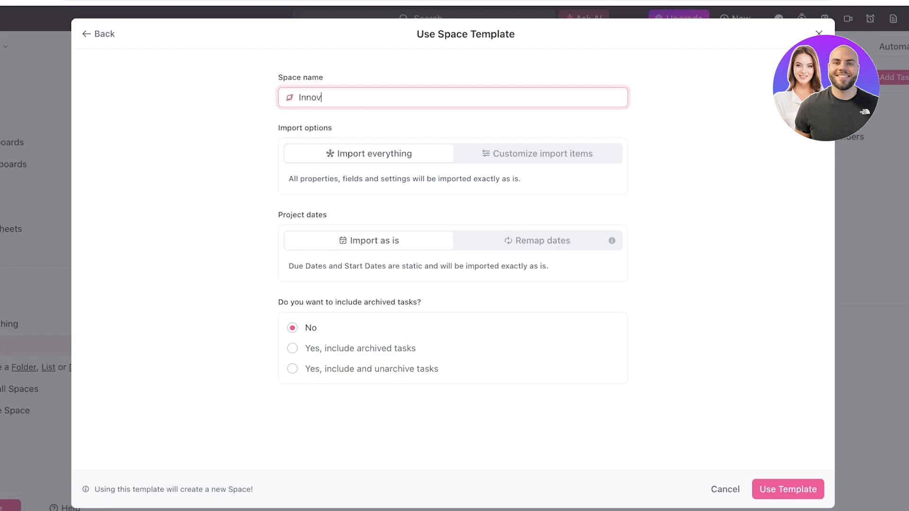
key(BackSpace)
key(BackSpace)
key(BackSpace)
key(BackSpace)
key(BackSpace)
key(BackSpace)
key(BackSpace)
key(BackSpace)
key(BackSpace)
key(BackSpace)
text(I)
key(BackSpace)
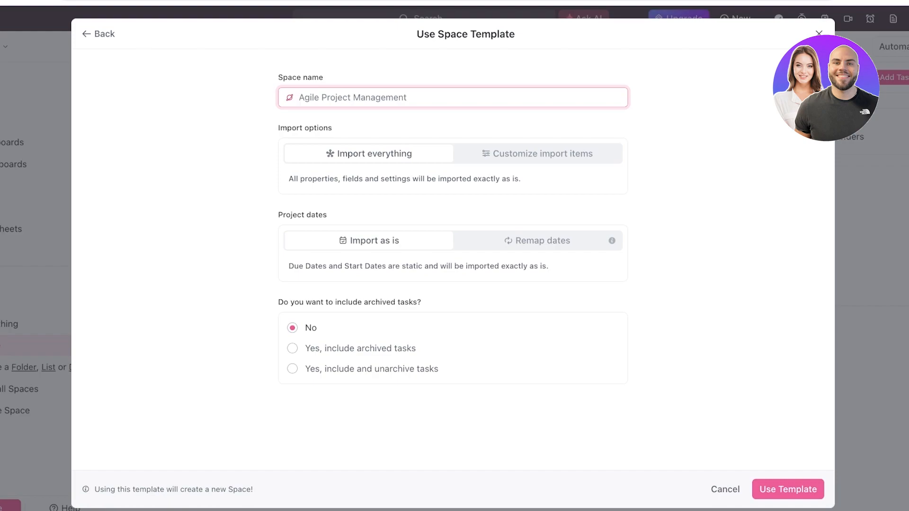
- Name the Space created from the template Operations
text(Op)
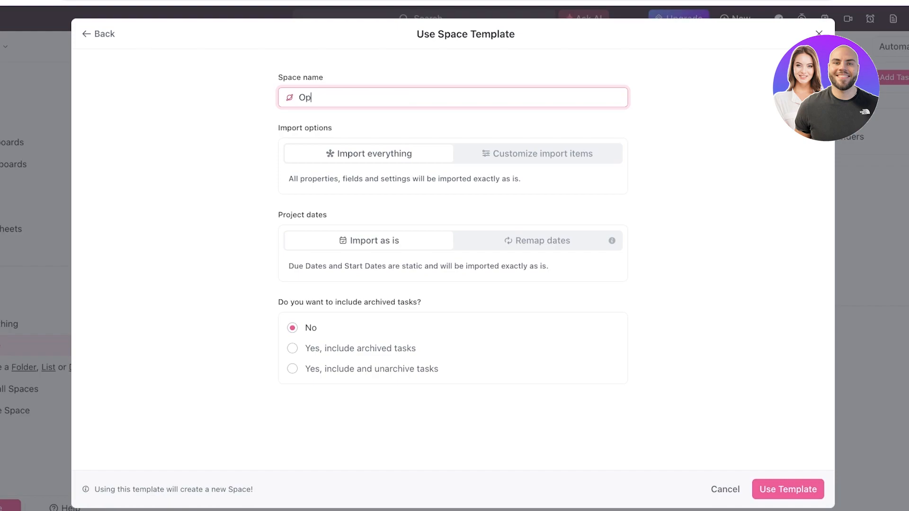
text(erations)
- Customize the import items to include task Assignees and Comments, and create the Space from the template
click(543, 153)
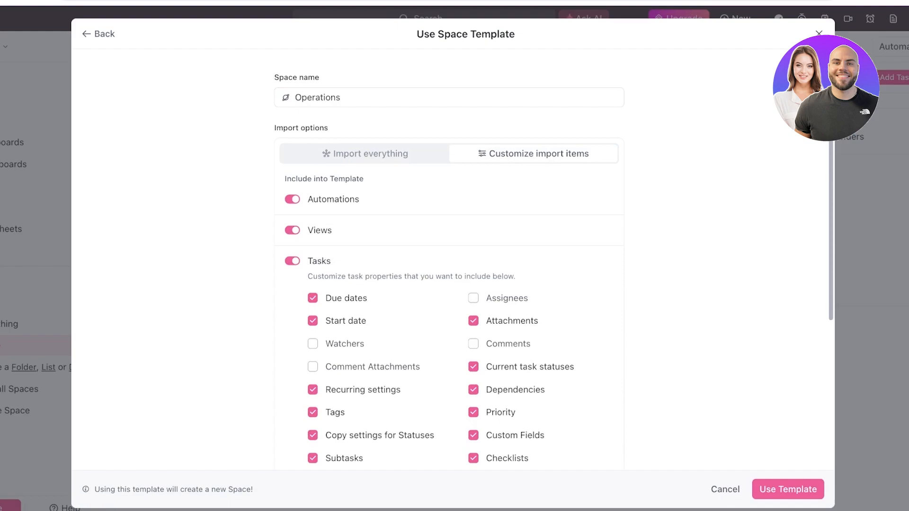
click(365, 153)
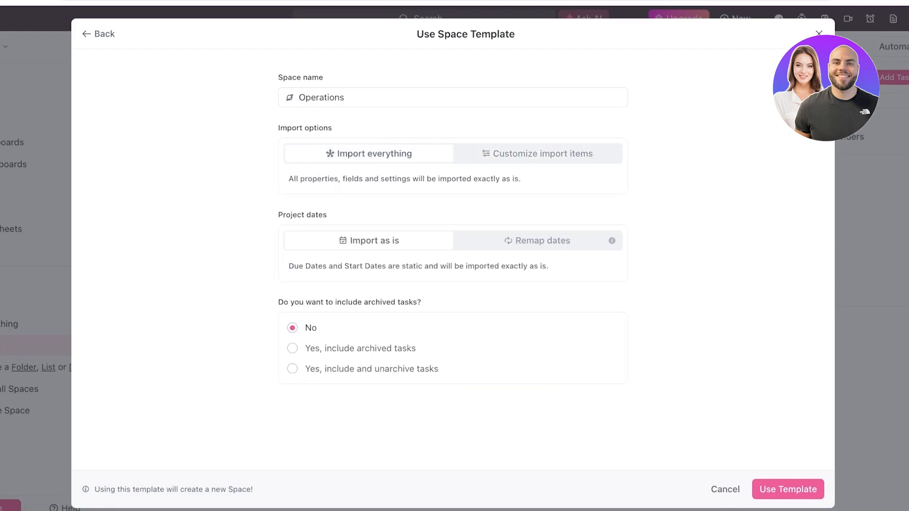
click(543, 153)
scroll(449, 256, down, 2)
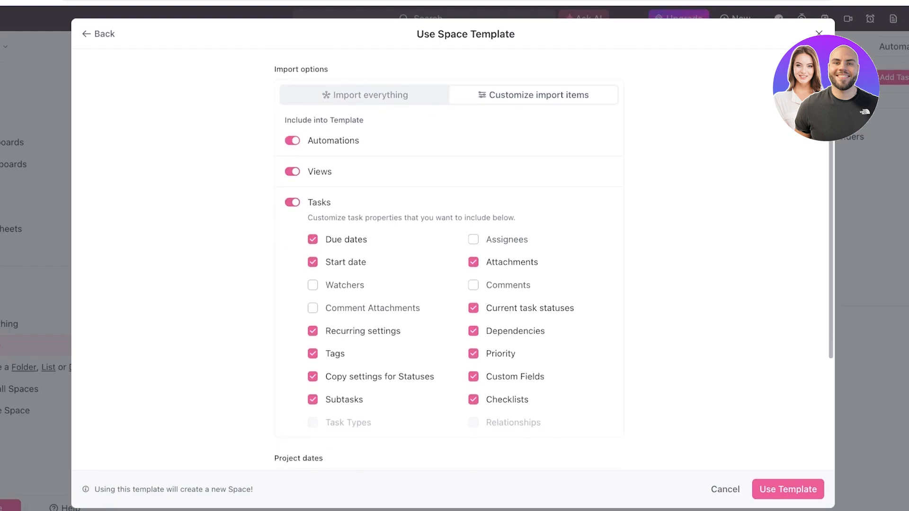
scroll(449, 256, down, 4)
scroll(449, 256, up, 3)
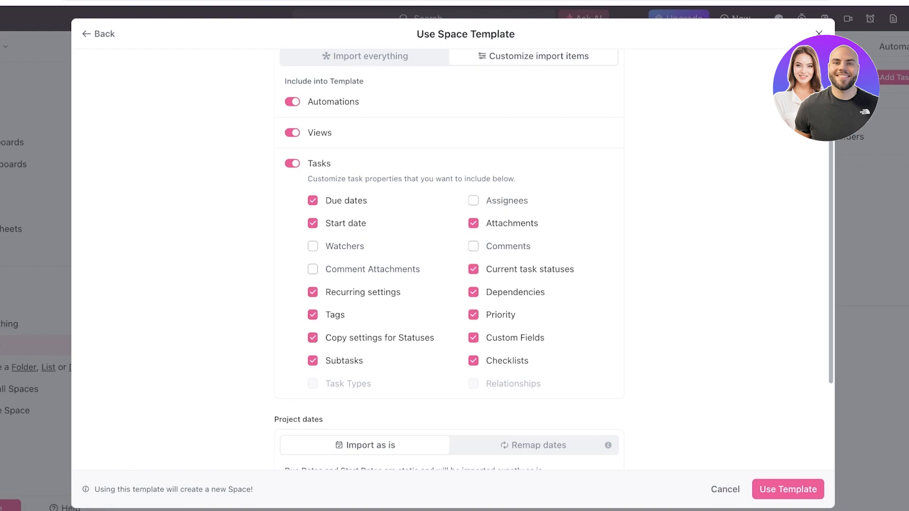
click(473, 201)
click(473, 246)
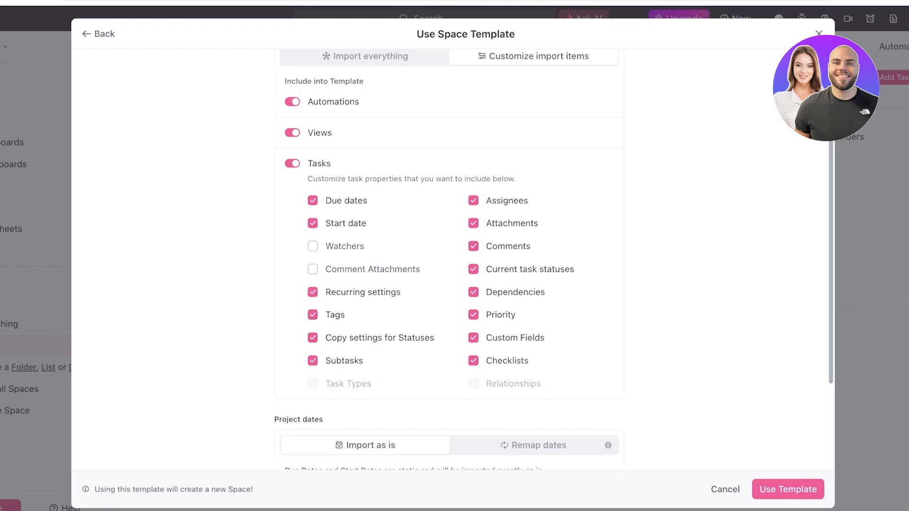
scroll(449, 260, down, 3)
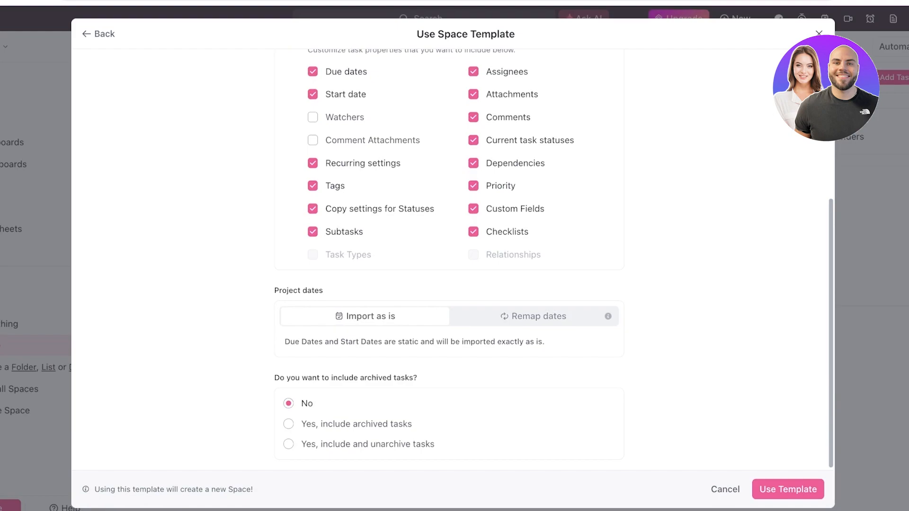
click(788, 489)
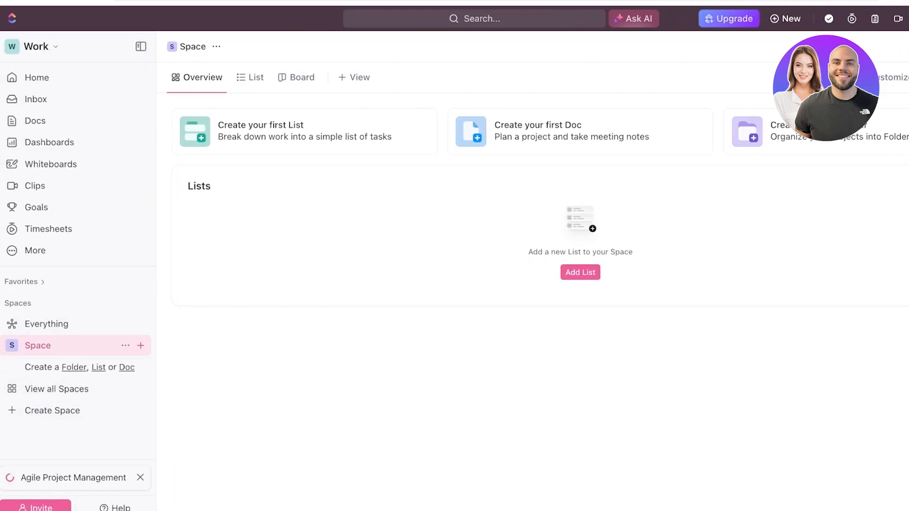
- Look over the new Operations Space and the lists and doc it contains
click(56, 389)
click(38, 346)
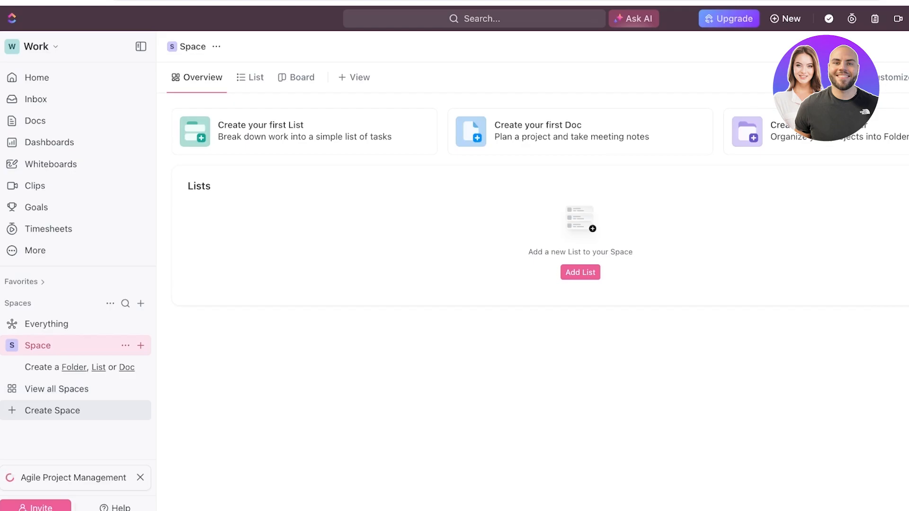
click(52, 411)
click(385, 384)
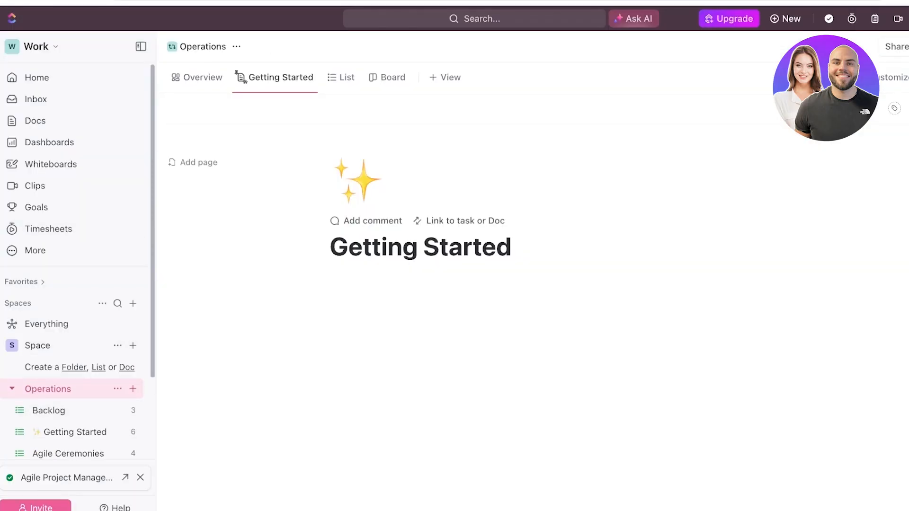
scroll(71, 322, down, 1)
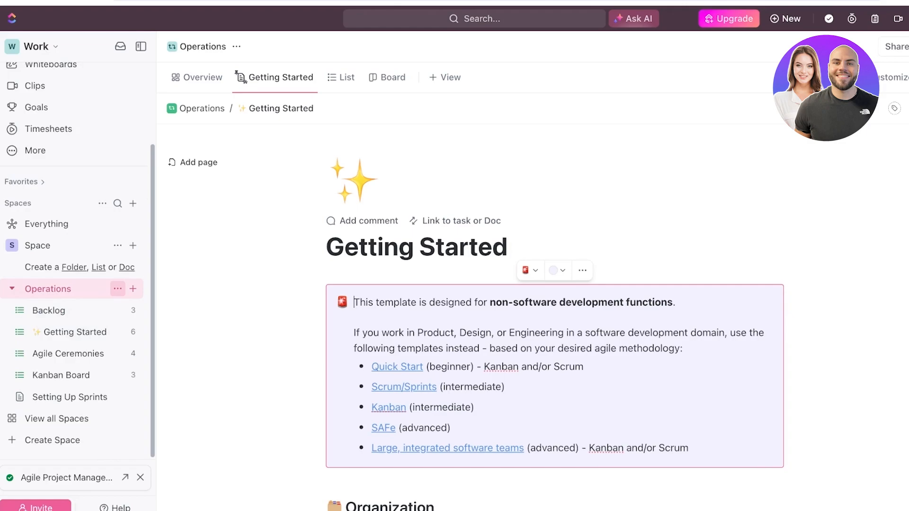
click(12, 289)
click(11, 389)
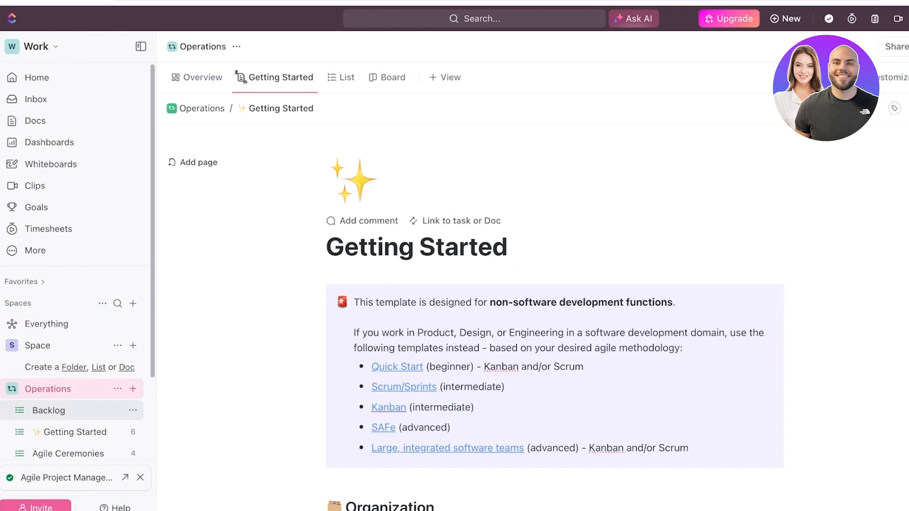
scroll(71, 410, down, 3)
- Delete the Getting Started list from the Operations Space
click(71, 332)
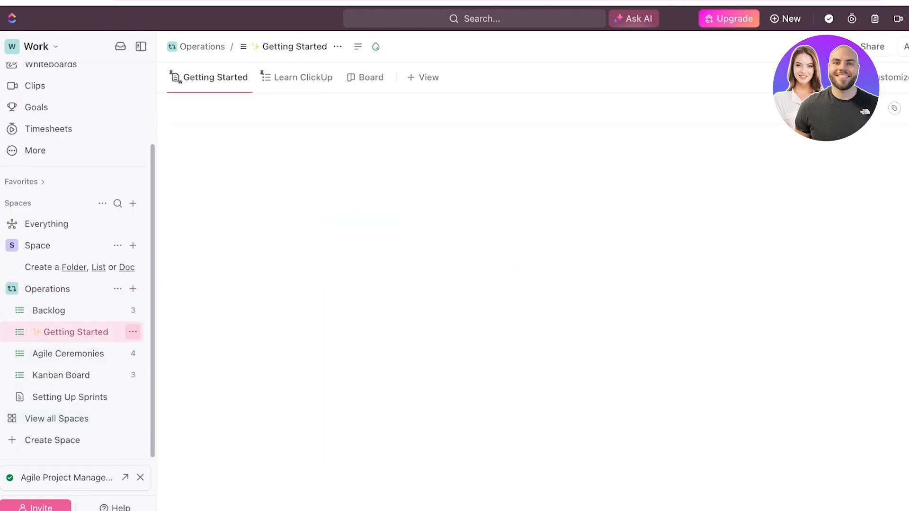
click(133, 332)
click(157, 470)
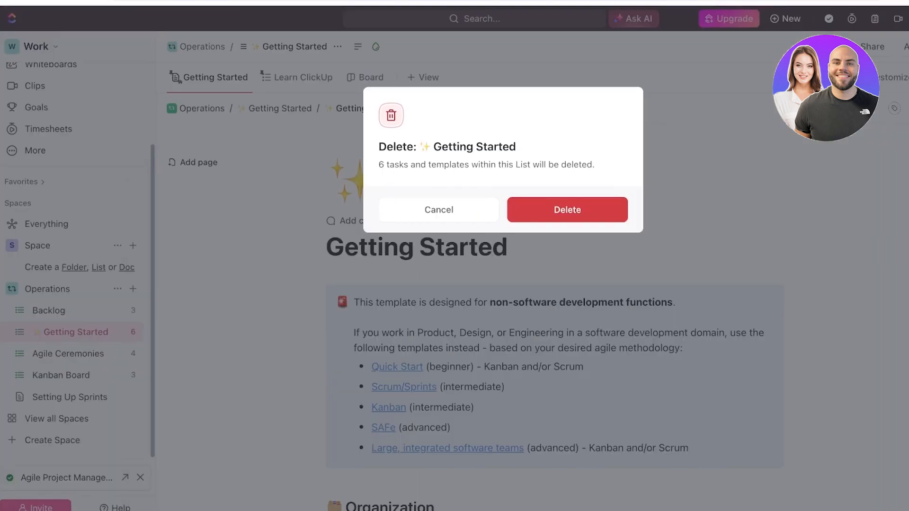
click(567, 210)
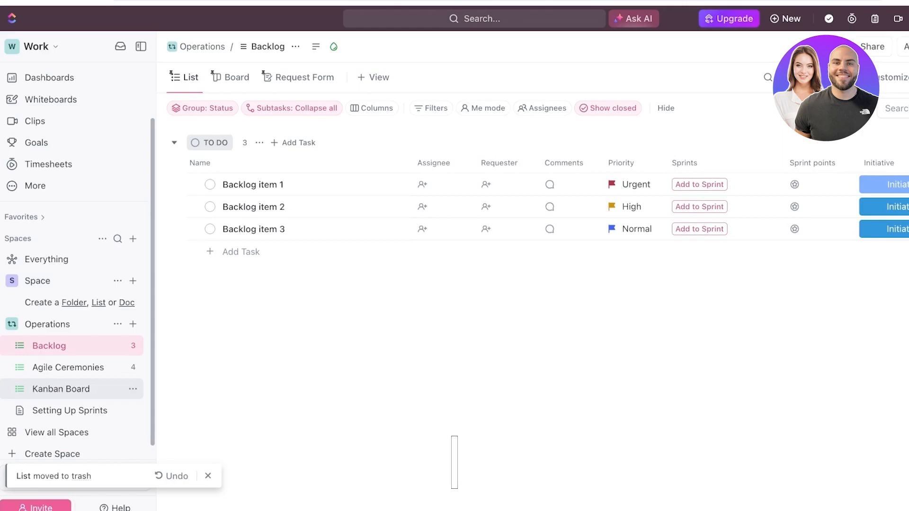
- View the Agile Ceremonies and Kanban Board lists and delete the Setting Up Sprints doc from the Operations Space
click(69, 368)
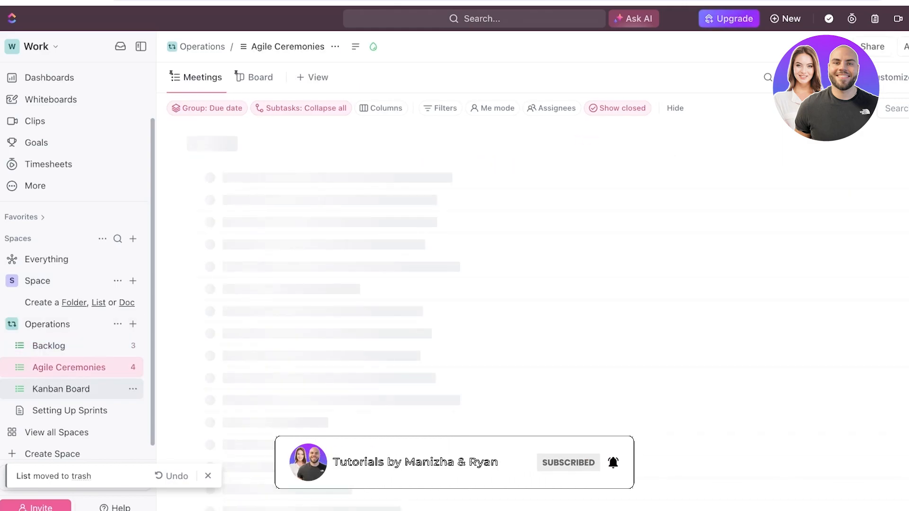
click(61, 389)
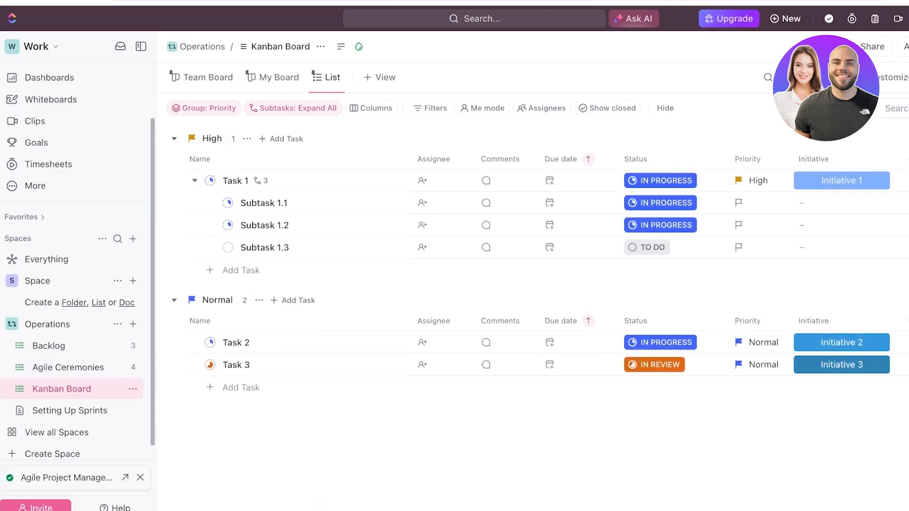
click(132, 410)
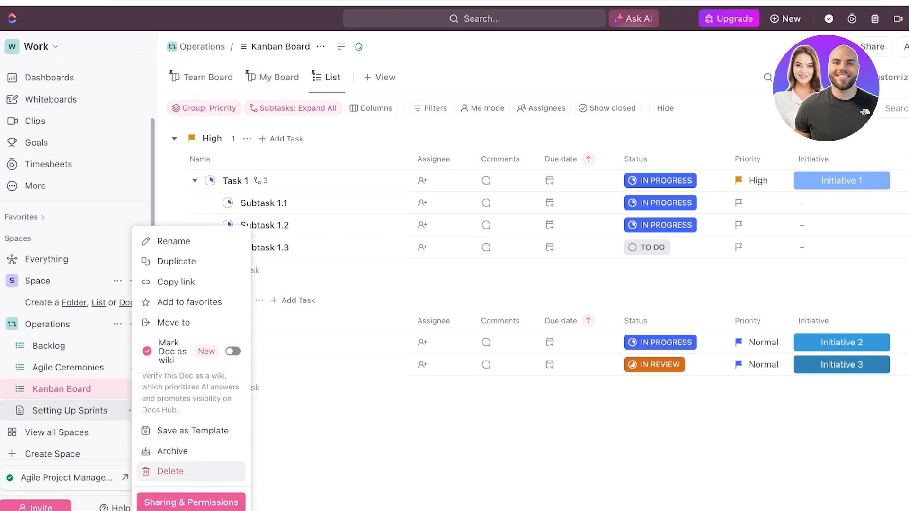
click(170, 471)
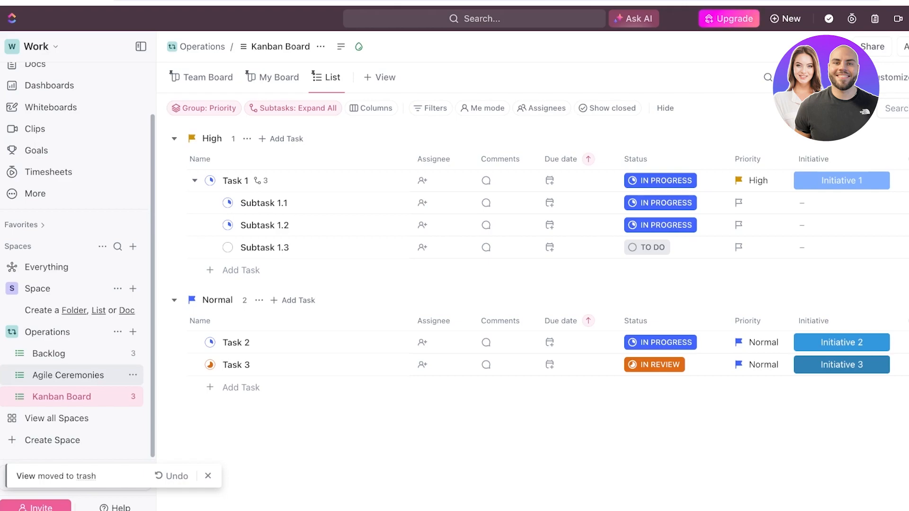
- Review the Kanban Board list's My Board and Team Board views, the Backlog's List and Board views, and the view types that can be added
click(273, 77)
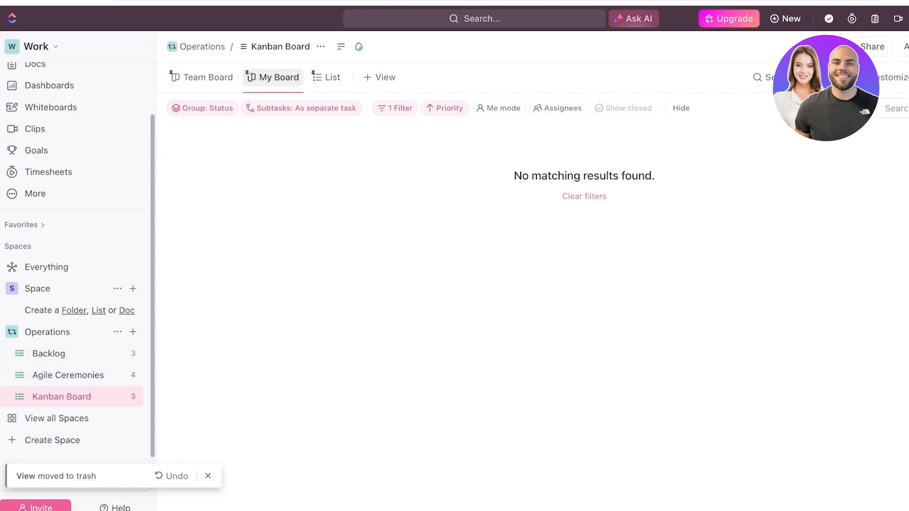
click(202, 77)
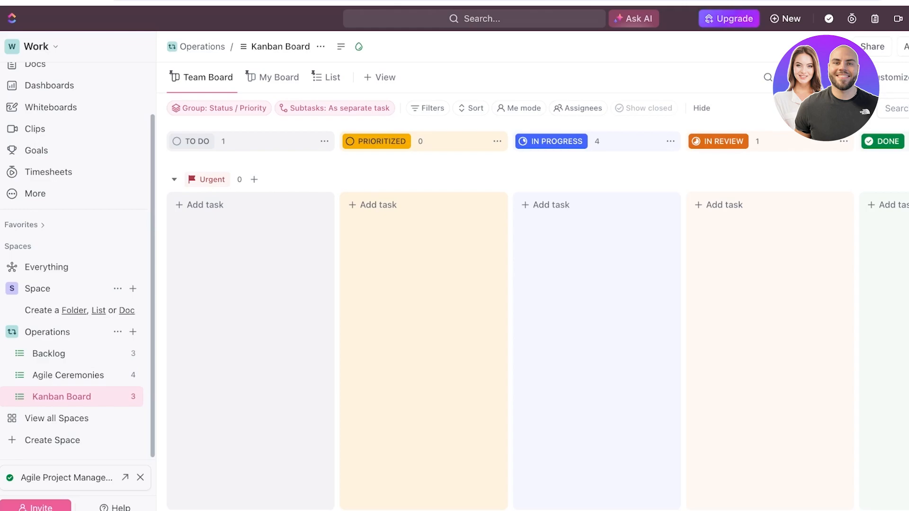
click(49, 354)
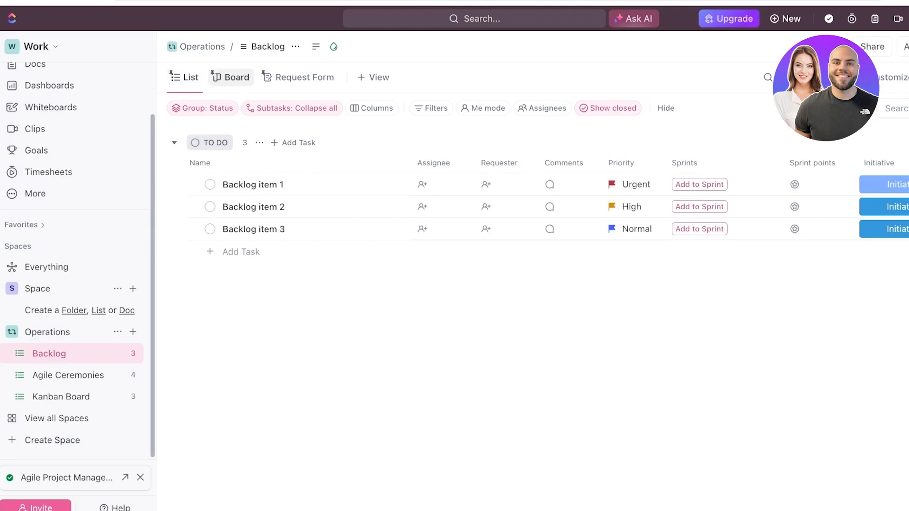
click(230, 77)
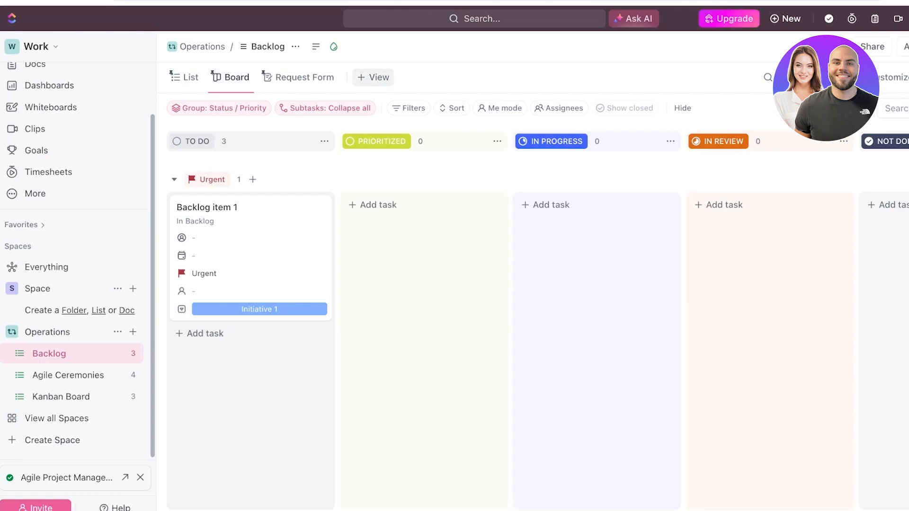
click(373, 78)
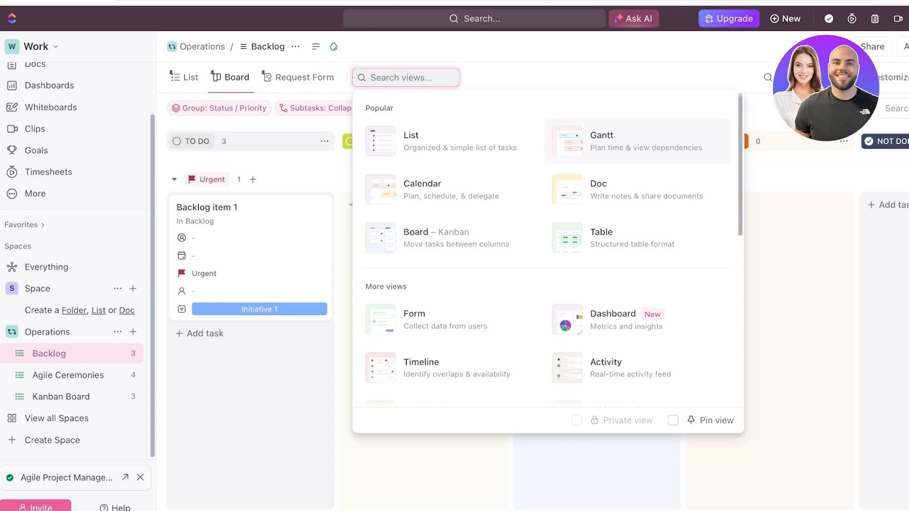
key(Escape)
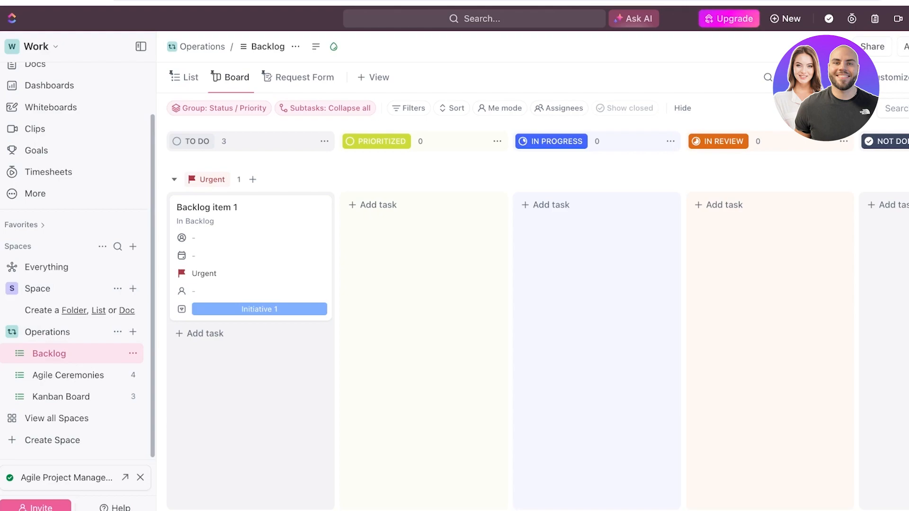
- Delete the Agile Ceremonies list from the Operations Space
click(68, 375)
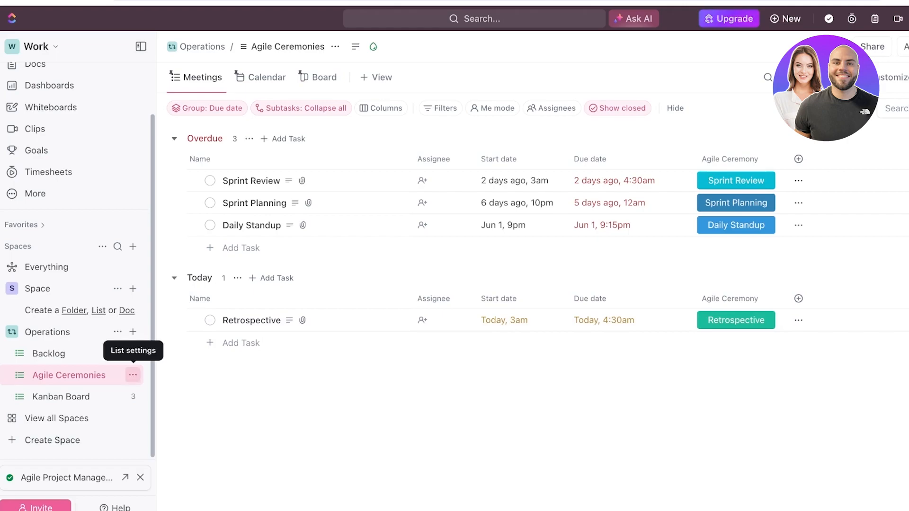
click(133, 375)
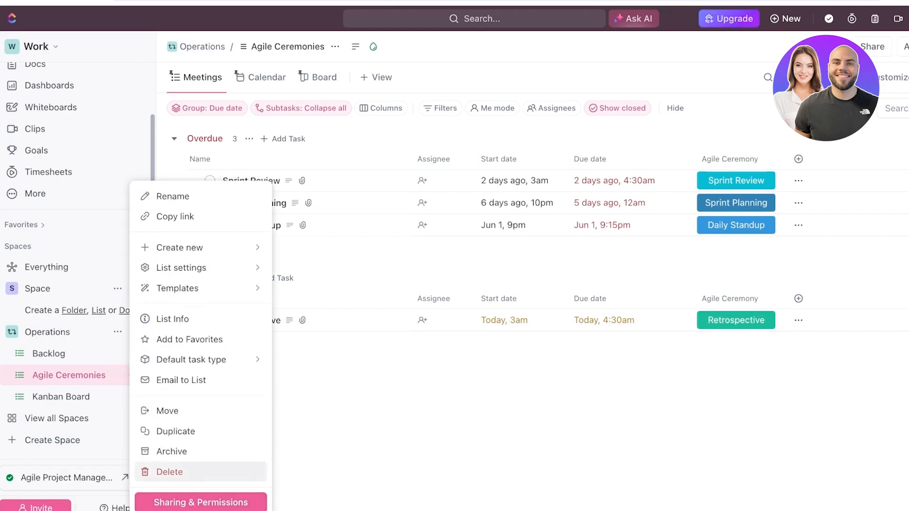
click(169, 472)
click(566, 209)
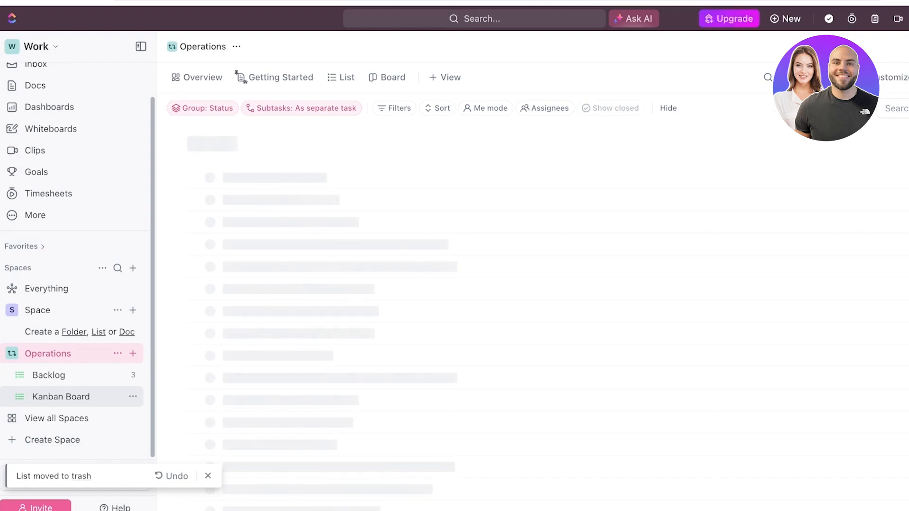
- Rename the Backlog list as Tasks and place its Board view ahead of the List view
click(49, 375)
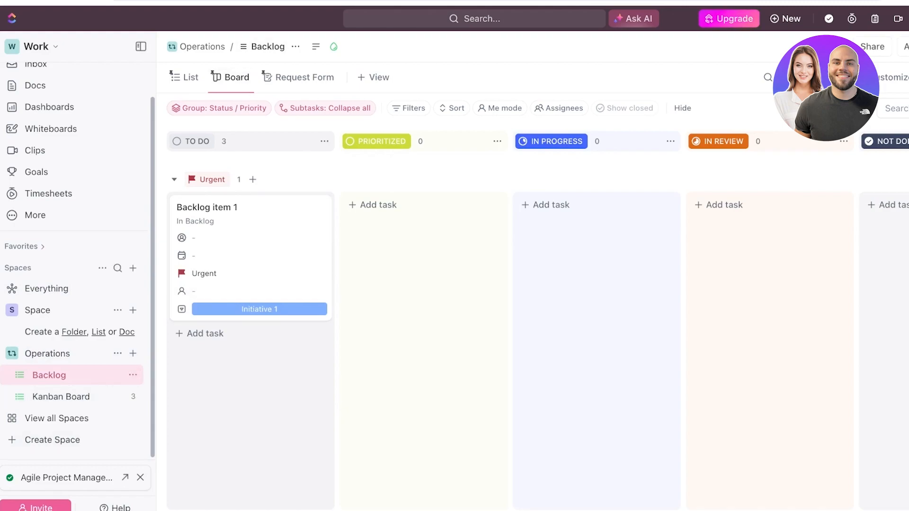
click(133, 375)
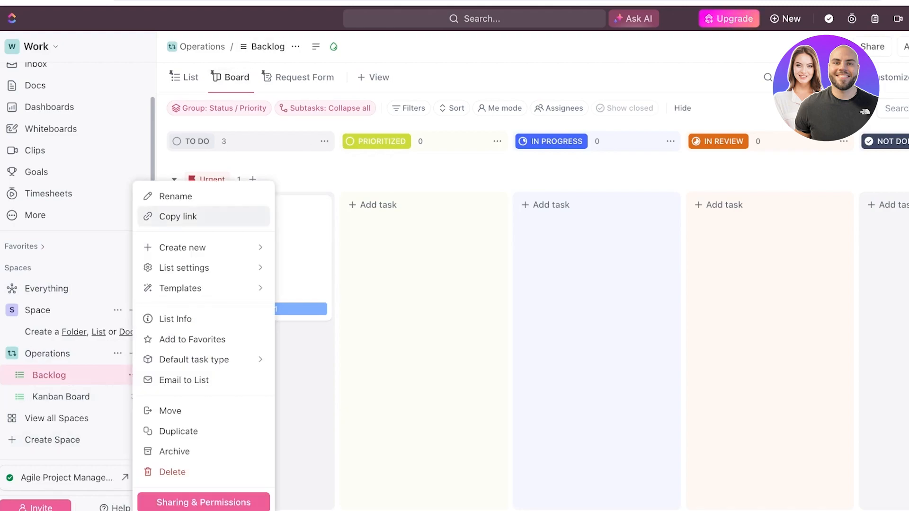
click(175, 196)
key(BackSpace)
text(Tasks)
key(Return)
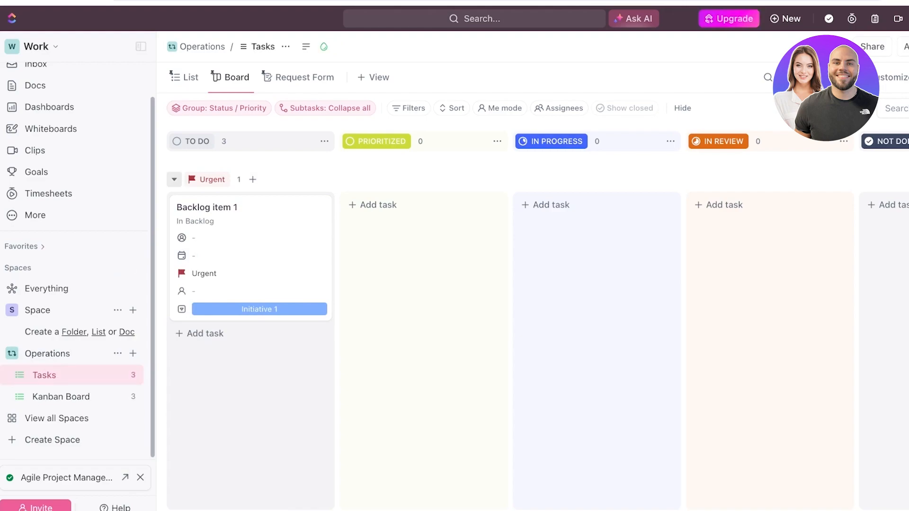
drag(232, 77, 189, 77)
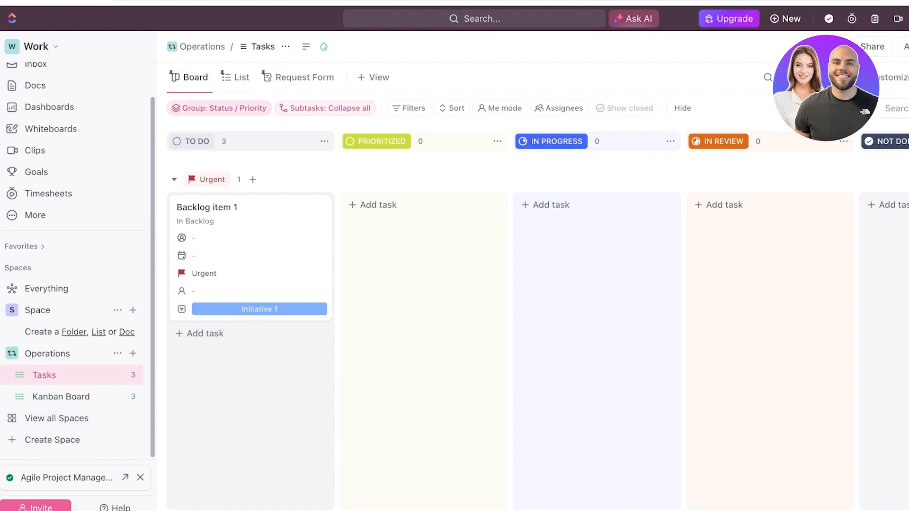
- Review the grouping and swimlane options of the Tasks list's Board view
click(219, 108)
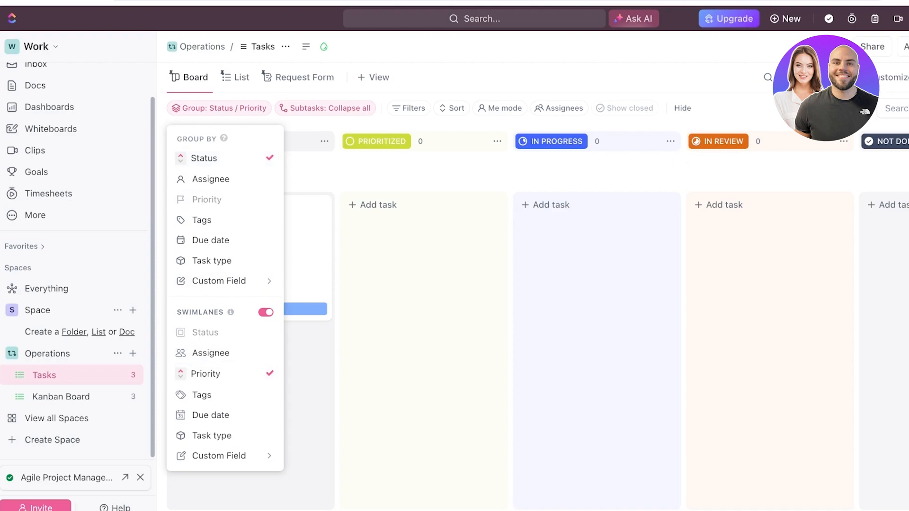
key(Escape)
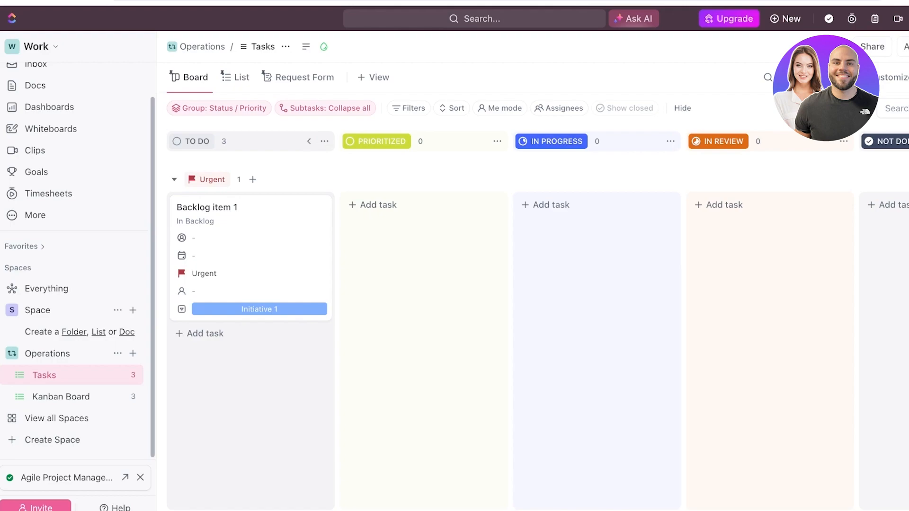
- Add a task named "Find a supplier for our clothing subdivision" to the Urgent swimlane under To Do and open its details
click(200, 333)
text(S)
key(BackSpace)
text(M)
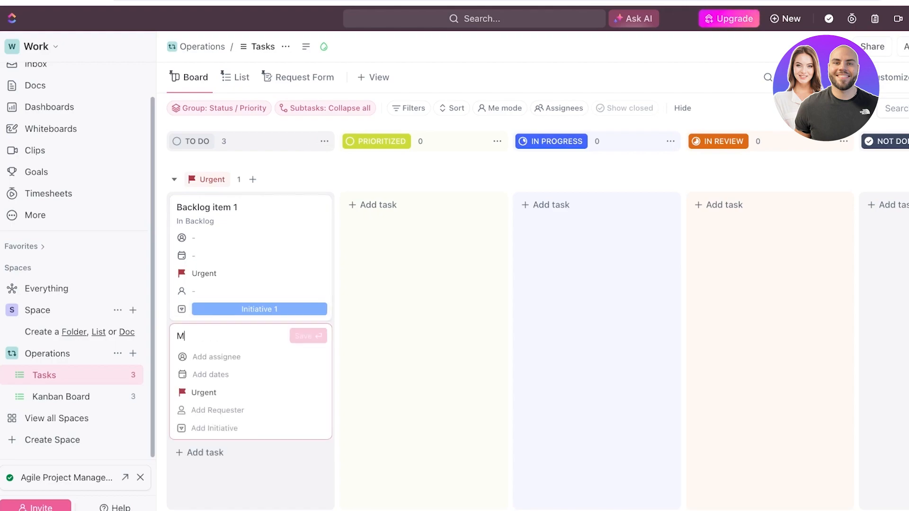
text(eeting)
key(Return)
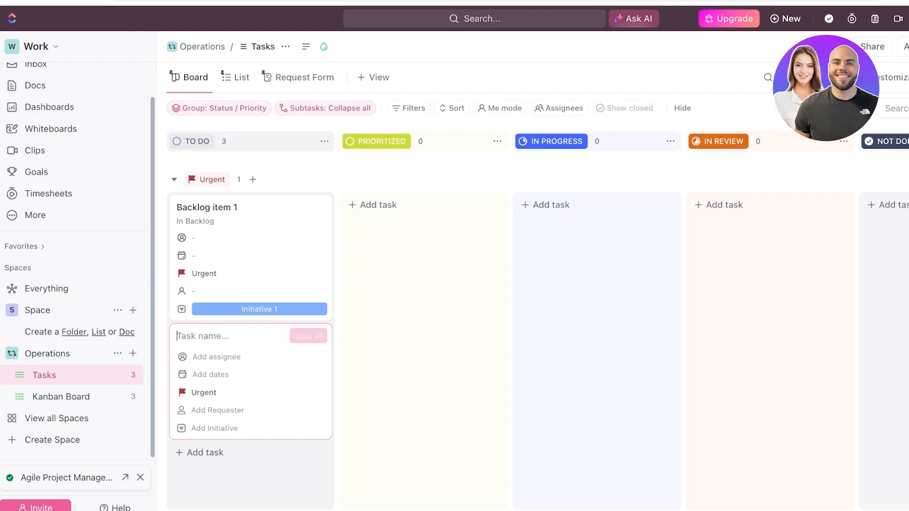
text(Find )
text(a supplier for our cloth)
text(ing subdiv)
text(ision)
key(Return)
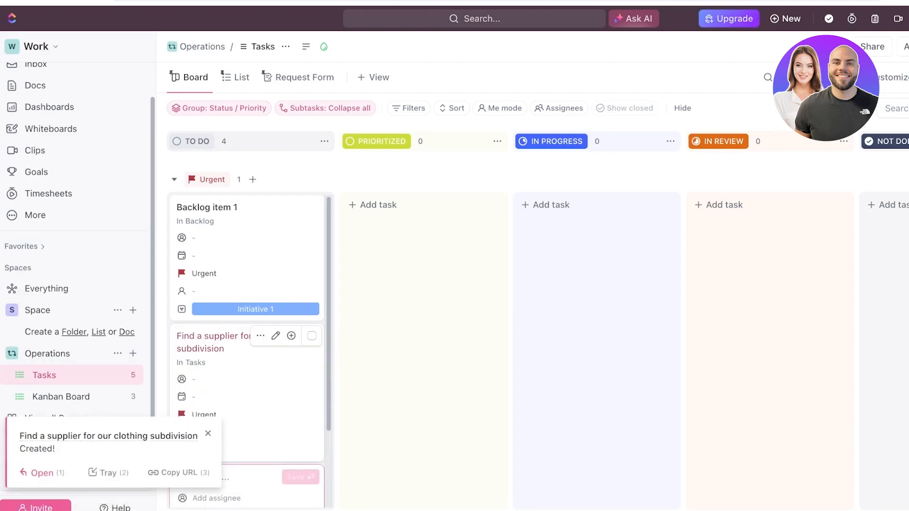
key(1)
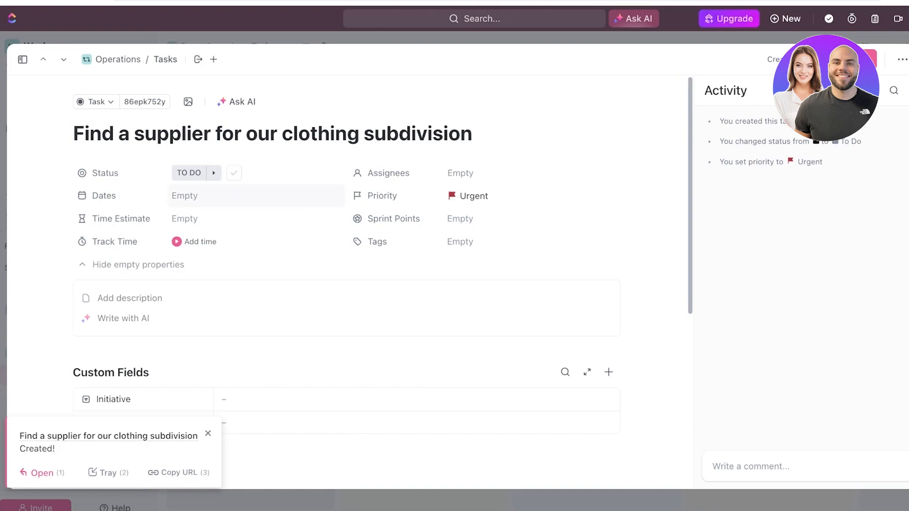
- Set the supplier task's due date to June 19, 2024 and its time estimate to 2 days
click(183, 202)
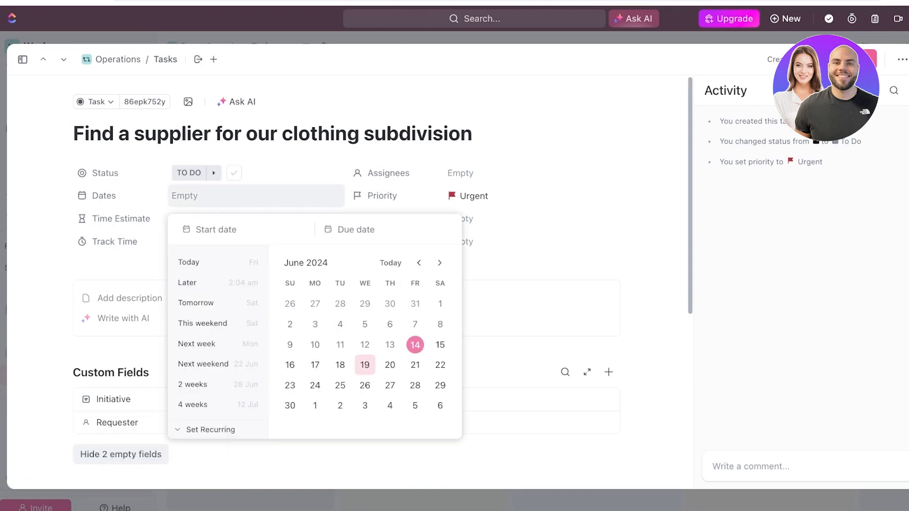
click(365, 365)
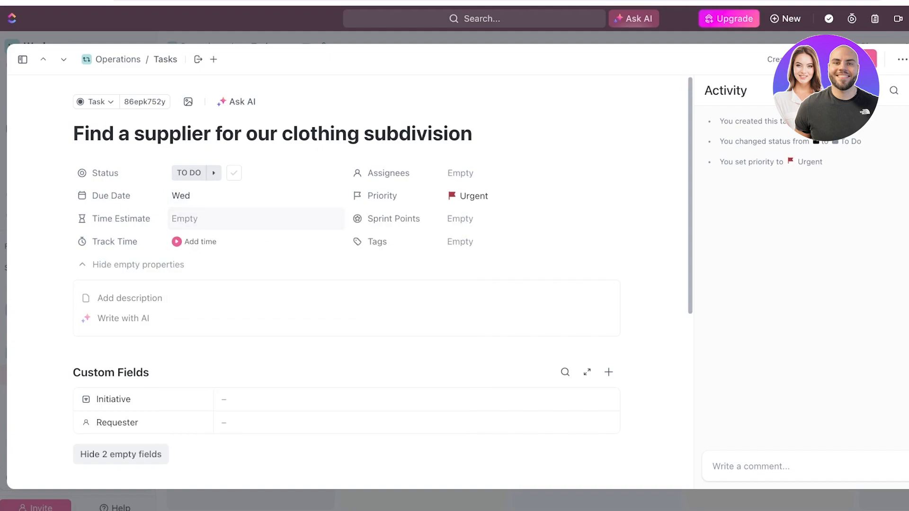
click(256, 218)
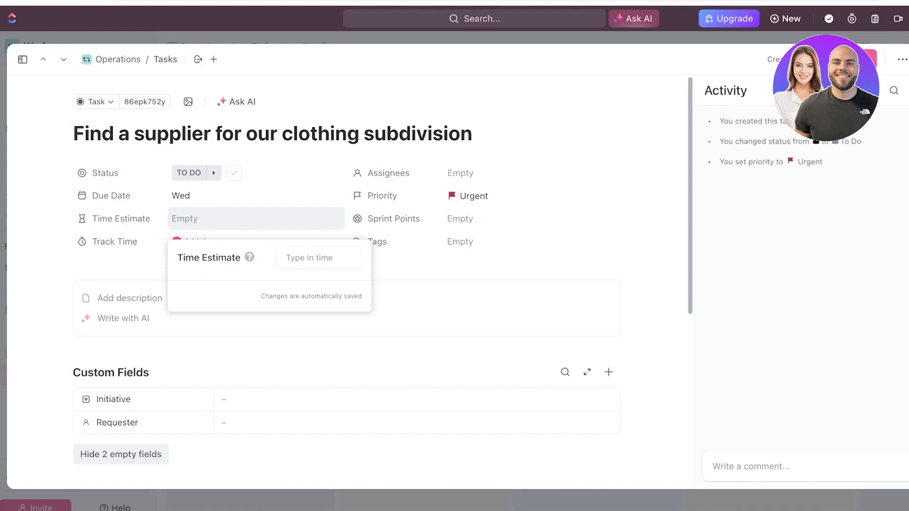
text(2 days)
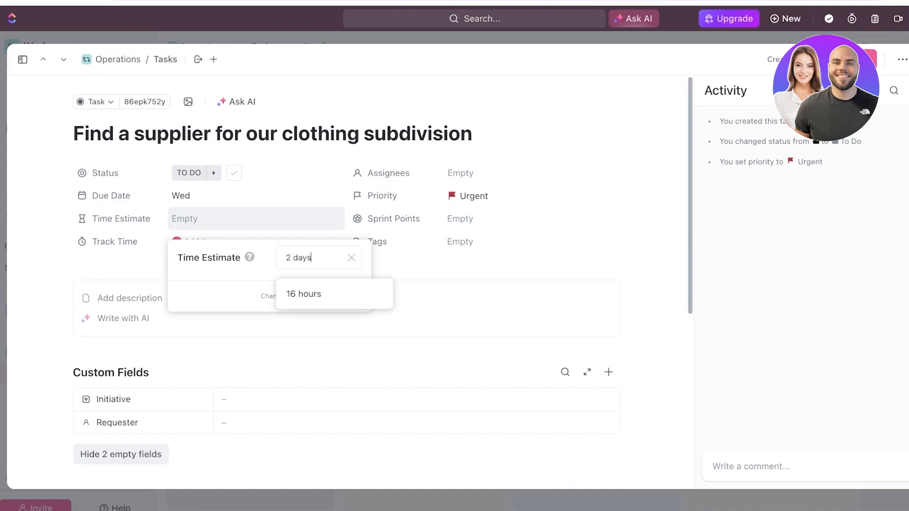
key(Return)
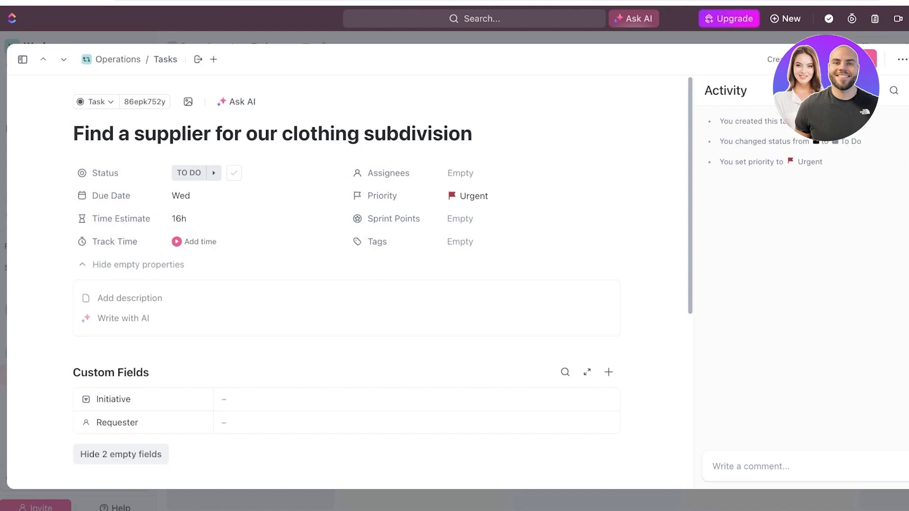
- Look at the supplier task's time tracking options and clear its priority
click(200, 241)
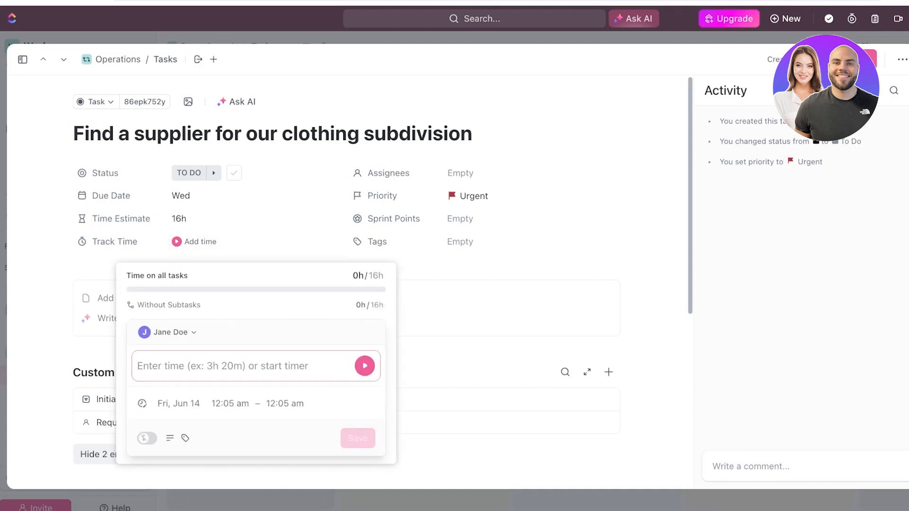
key(Escape)
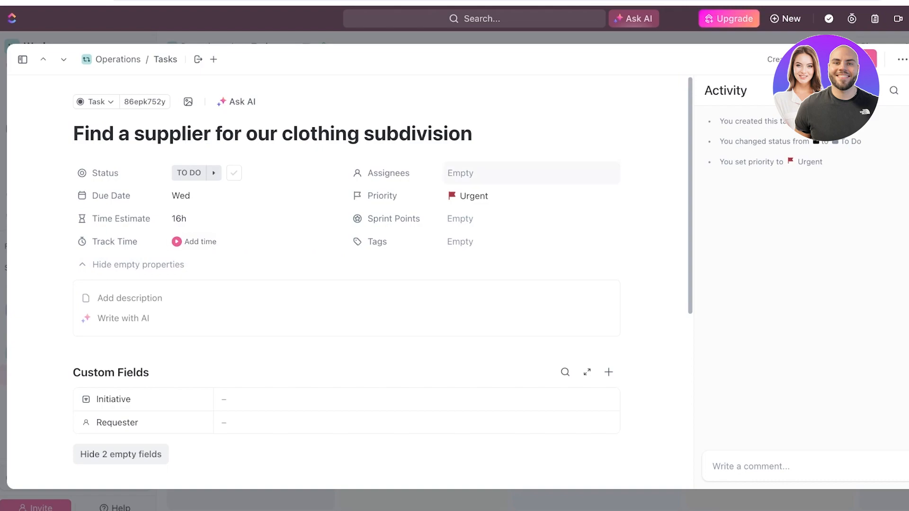
click(474, 195)
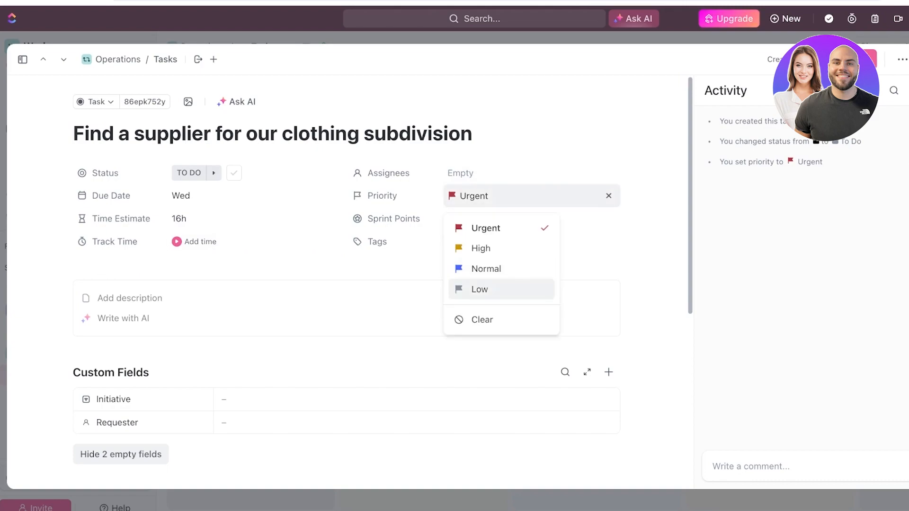
click(483, 319)
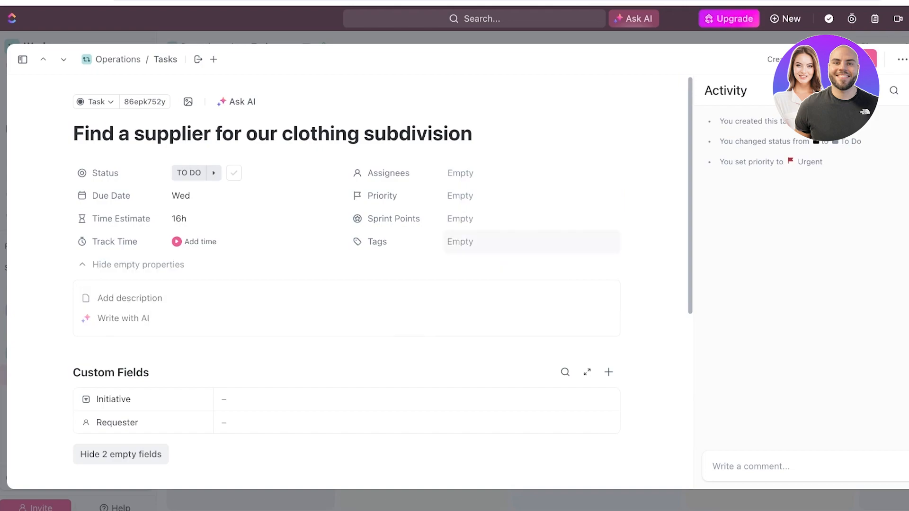
- Review the supplier task's sprint point choices, available tags, custom fields, subtasks and checklist sections
click(460, 219)
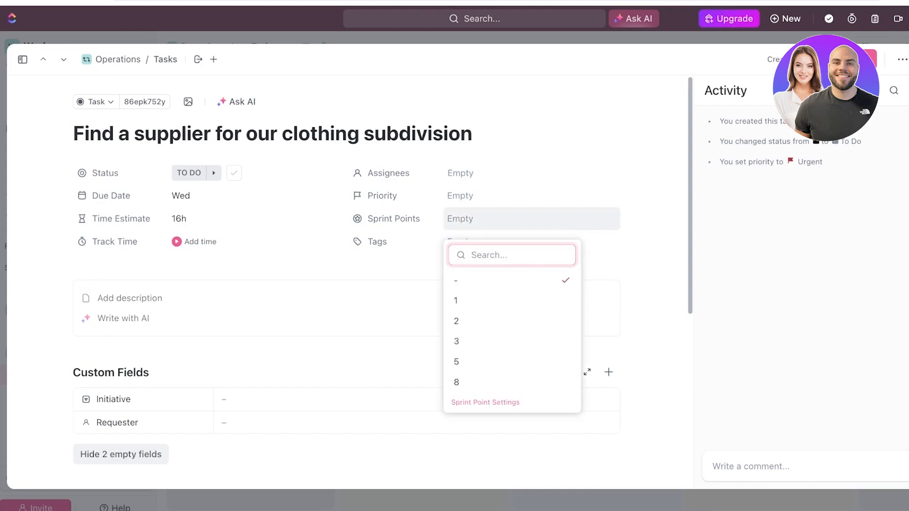
click(486, 402)
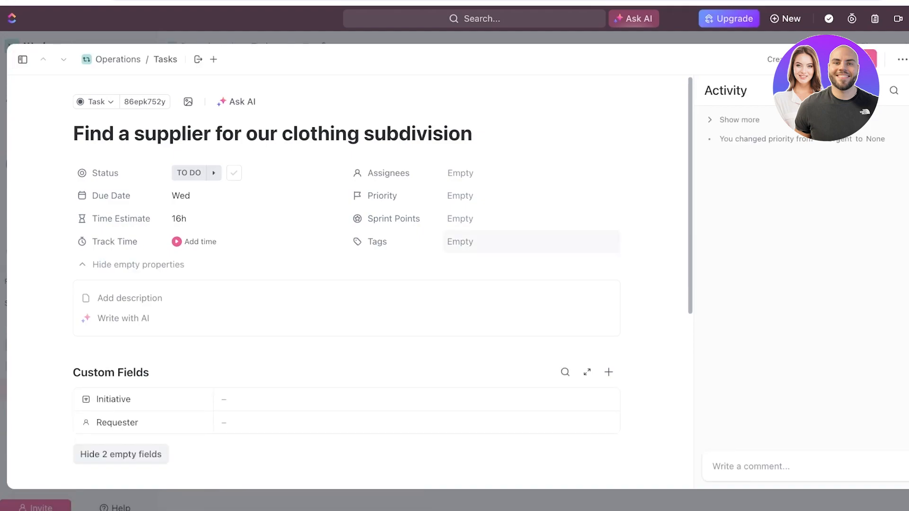
click(460, 242)
scroll(529, 370, down, 3)
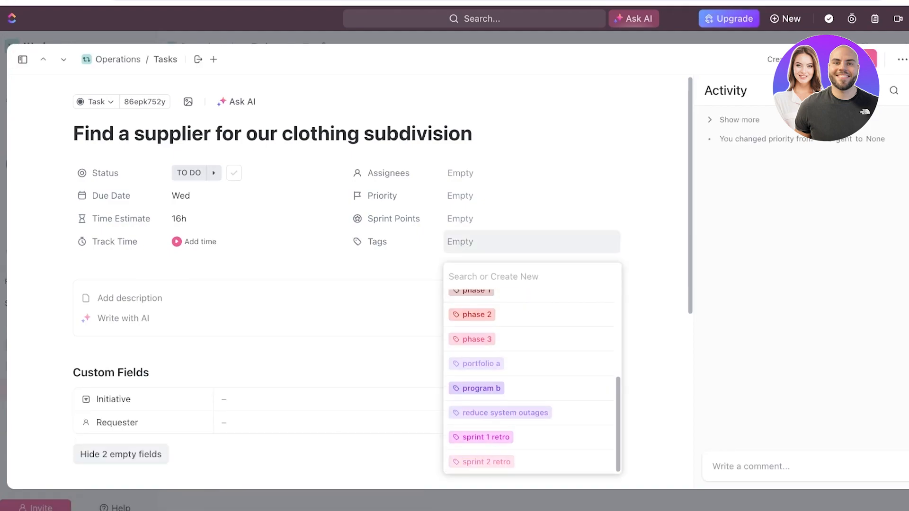
scroll(528, 360, down, 3)
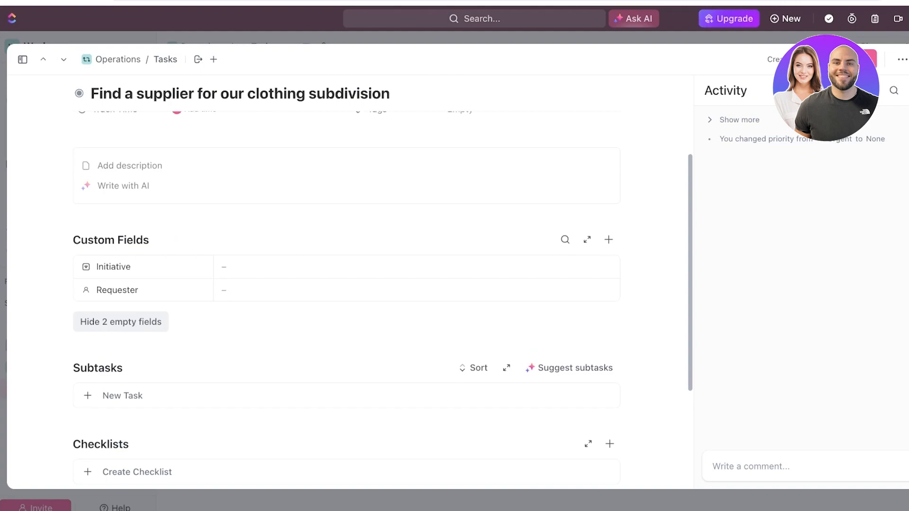
scroll(332, 189, up, 1)
scroll(331, 186, down, 3)
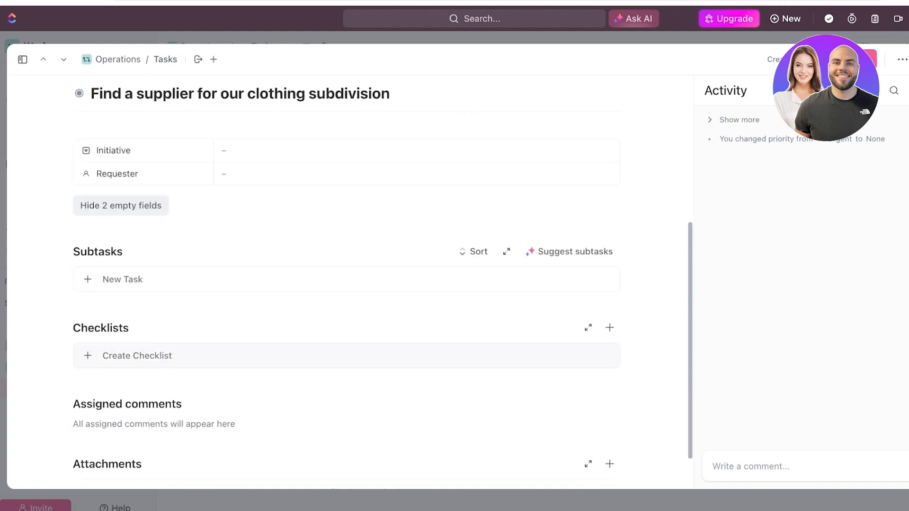
scroll(332, 284, up, 5)
scroll(332, 284, down, 3)
scroll(331, 284, up, 3)
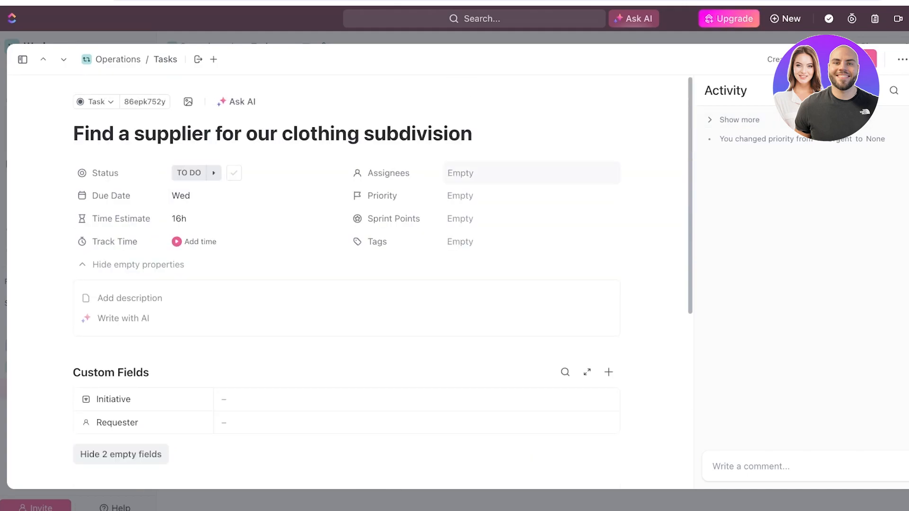
- Add the subtasks "visit a market" and "find raw cottons" to the supplier task
scroll(346, 284, down, 4)
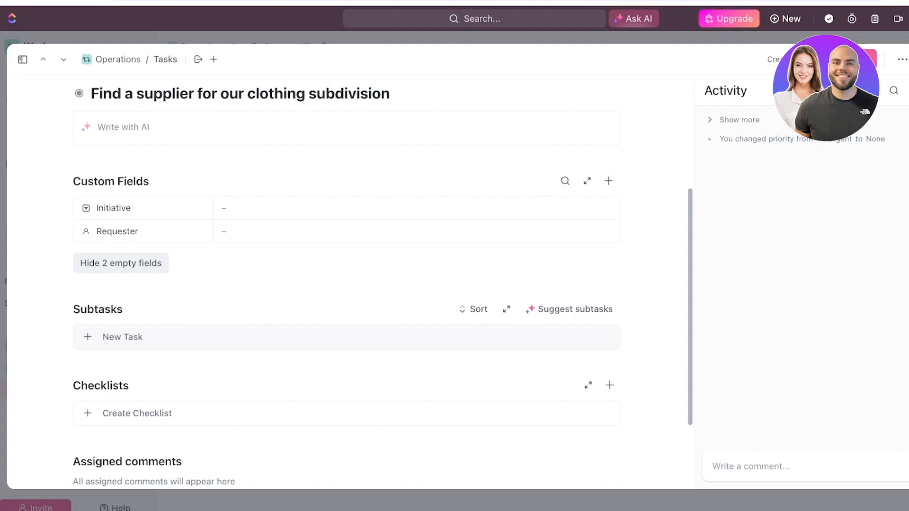
click(122, 337)
text(visit )
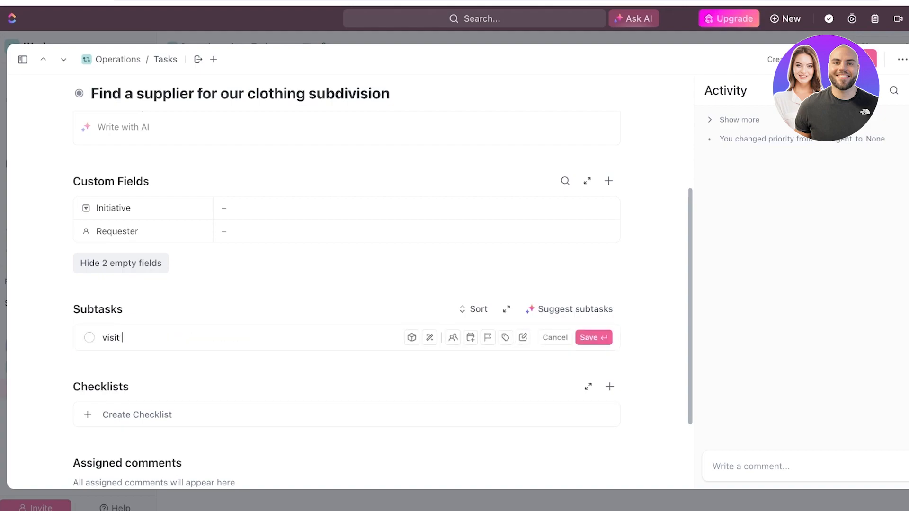
text(a market)
key(Return)
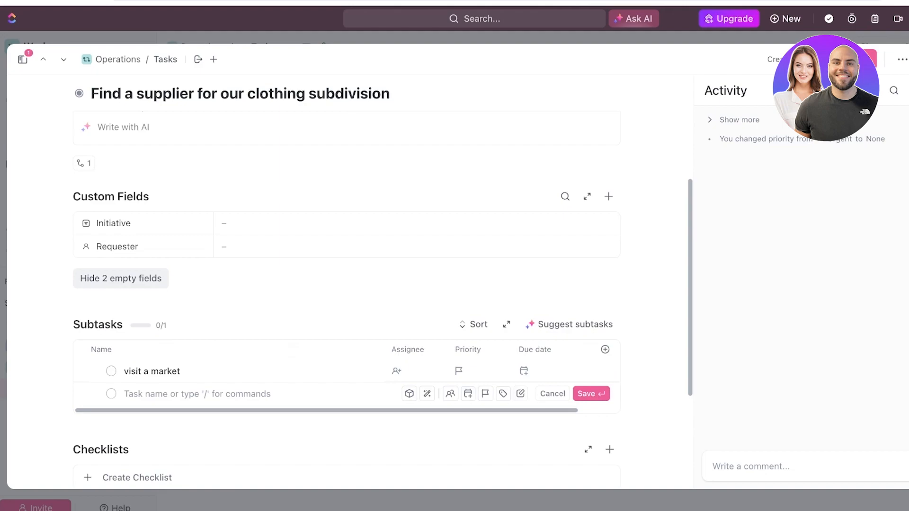
text(find raw cottons)
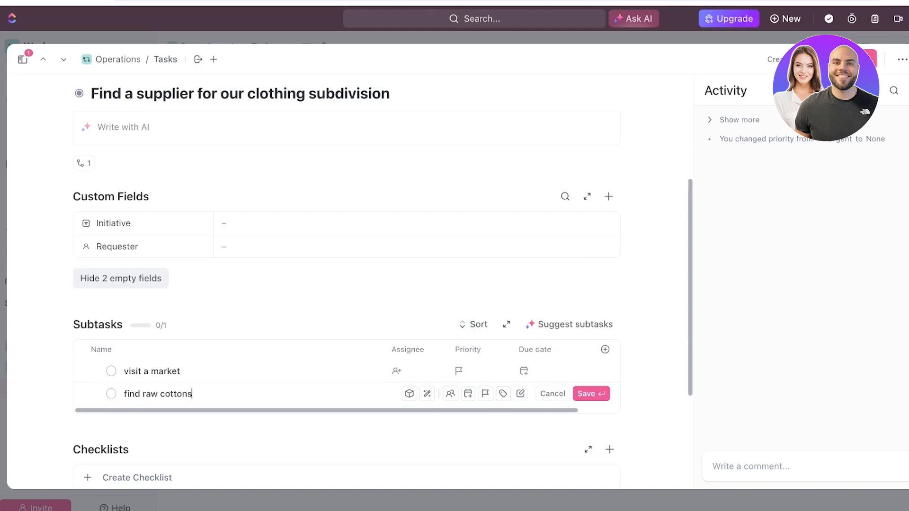
key(Return)
- Create a checklist in the supplier task with the item "decide on cotton quality"
scroll(346, 284, down, 3)
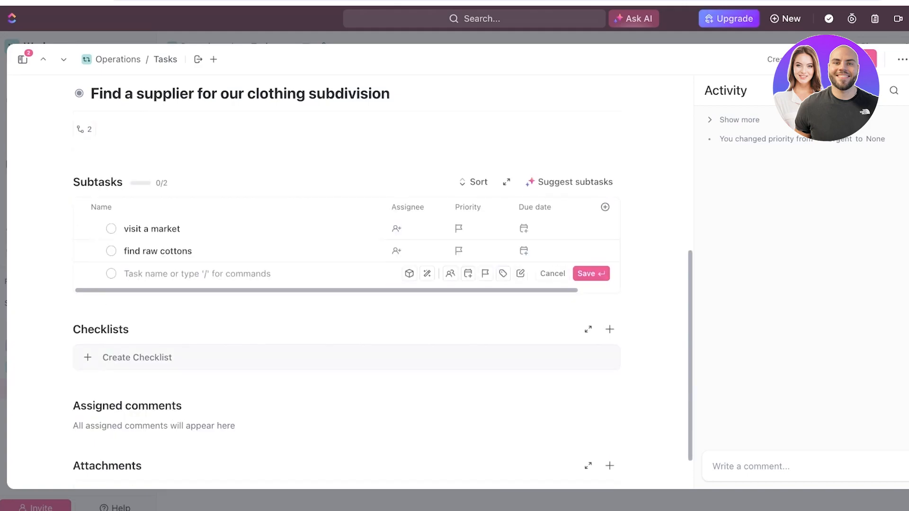
click(137, 357)
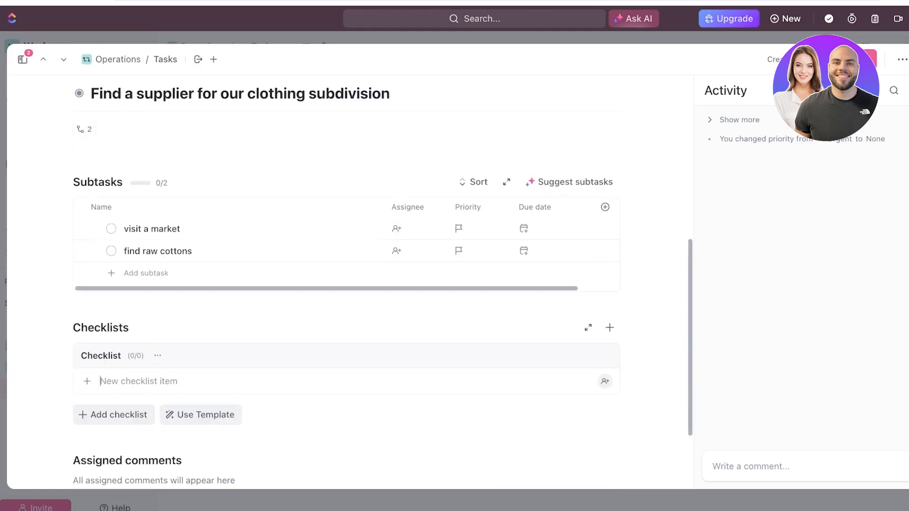
text(decide )
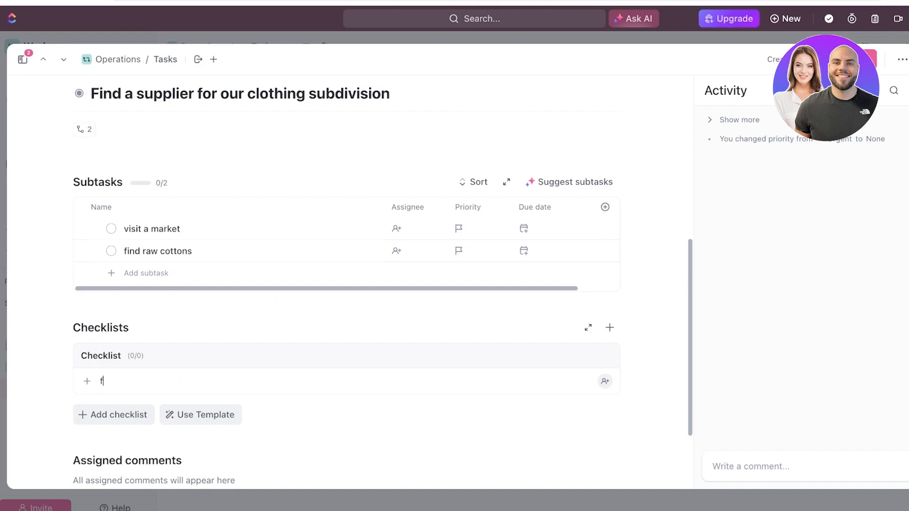
text(on cott)
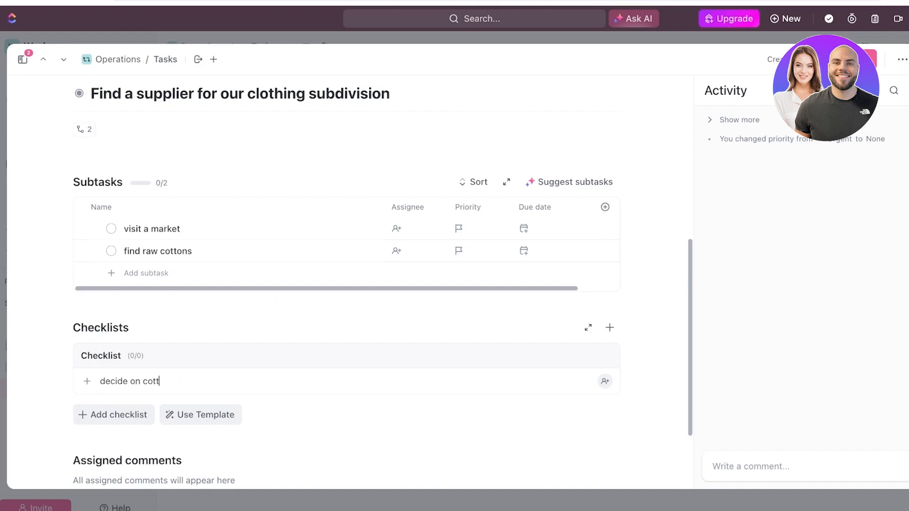
text(on quality)
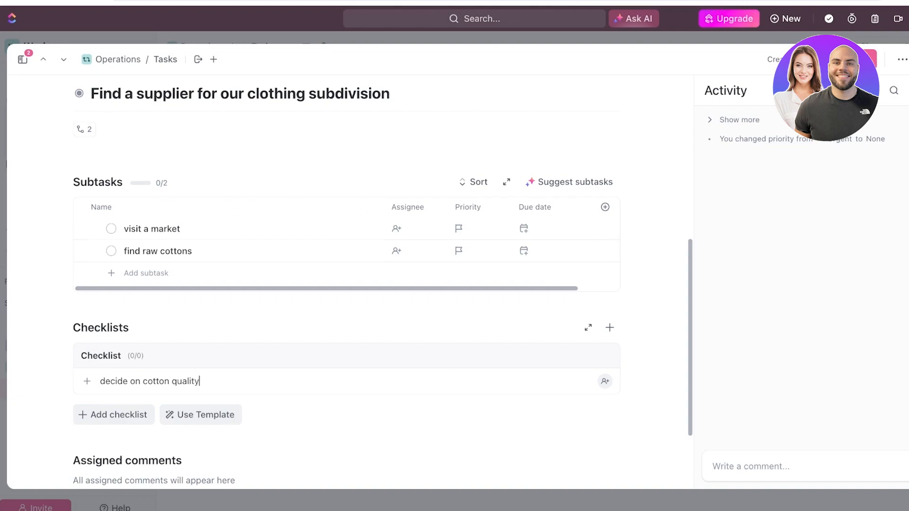
key(Return)
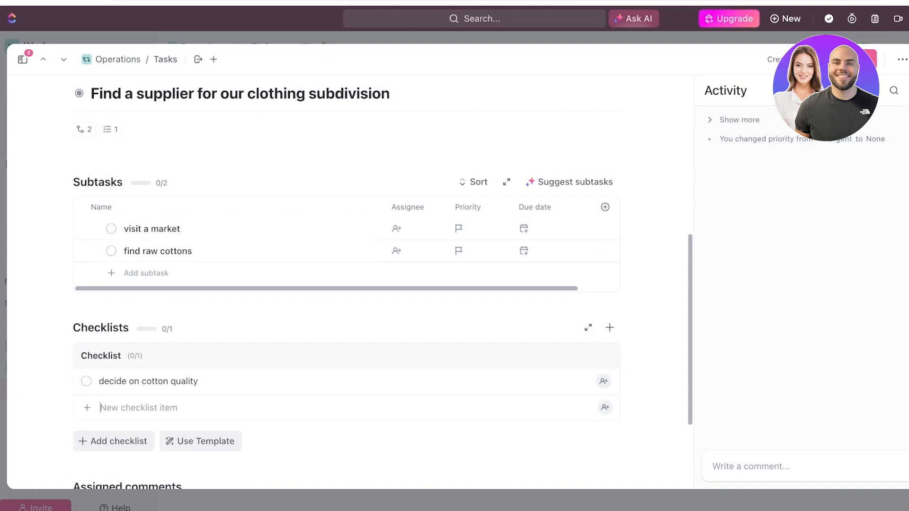
- Review the supplier task's Attachments section and its additional task actions, and return to the Tasks list
scroll(383, 328, down, 3)
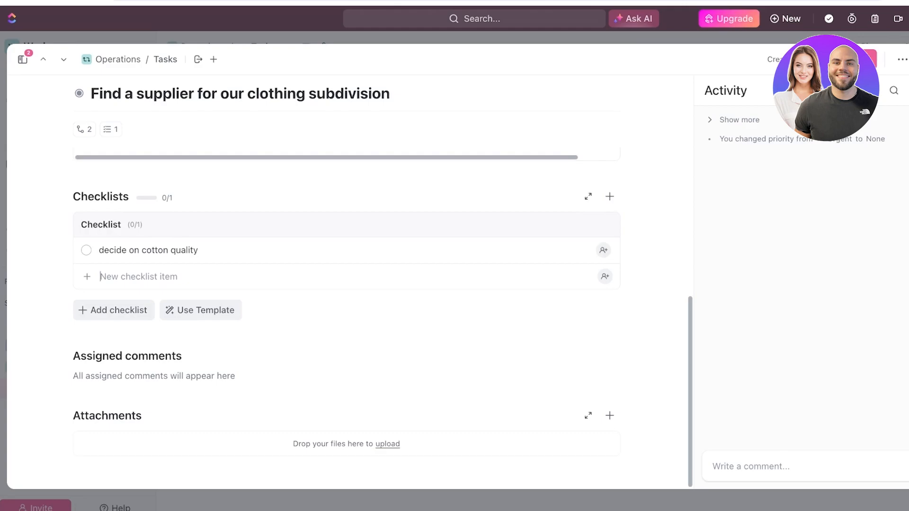
scroll(346, 285, up, 5)
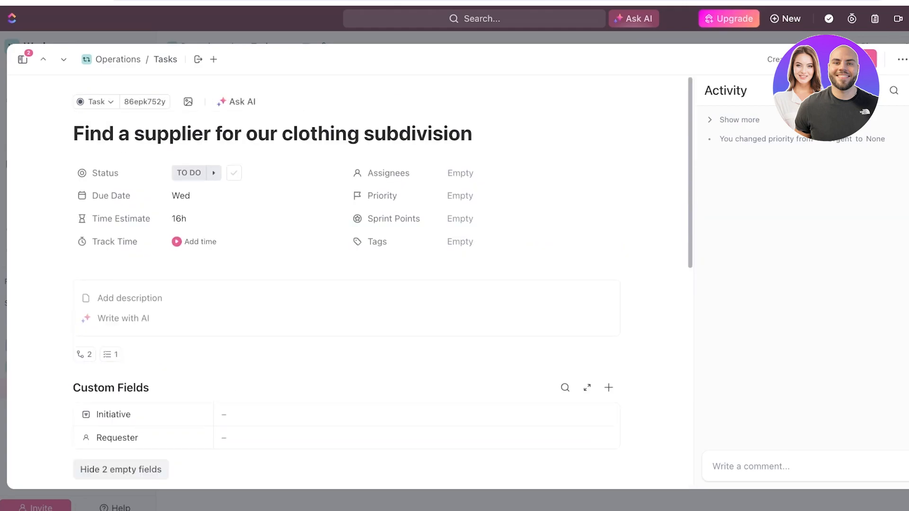
click(903, 59)
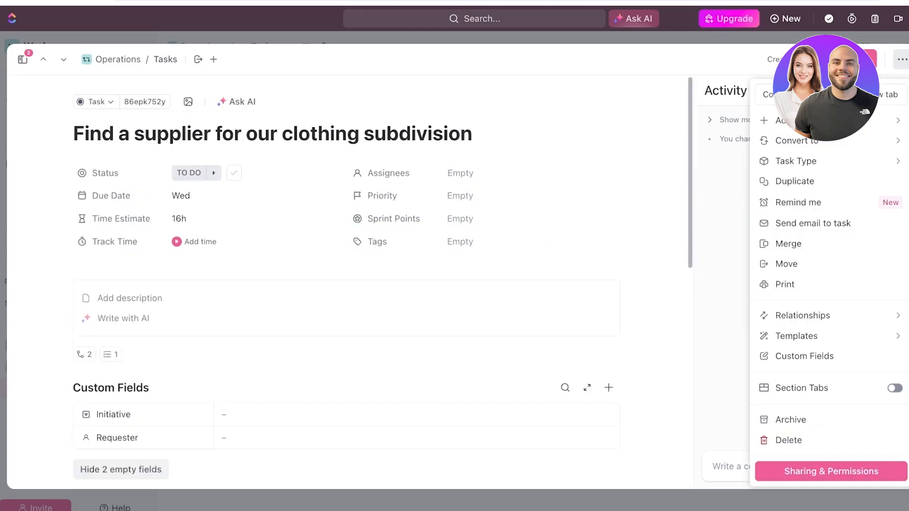
click(903, 59)
click(902, 59)
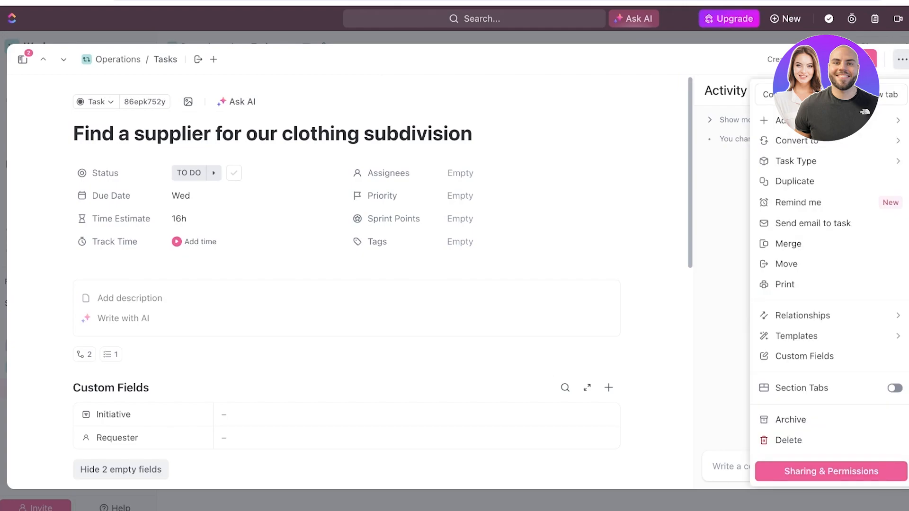
mouse_move(805, 141)
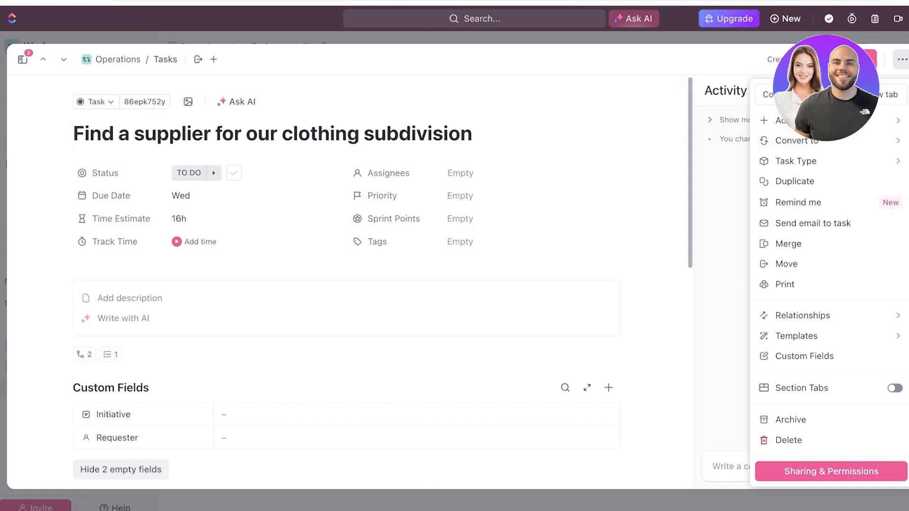
key(Escape)
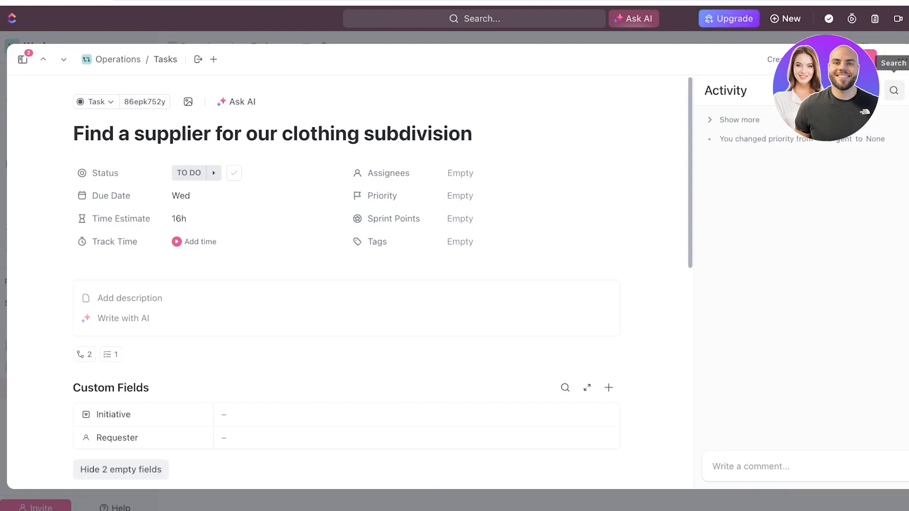
click(904, 59)
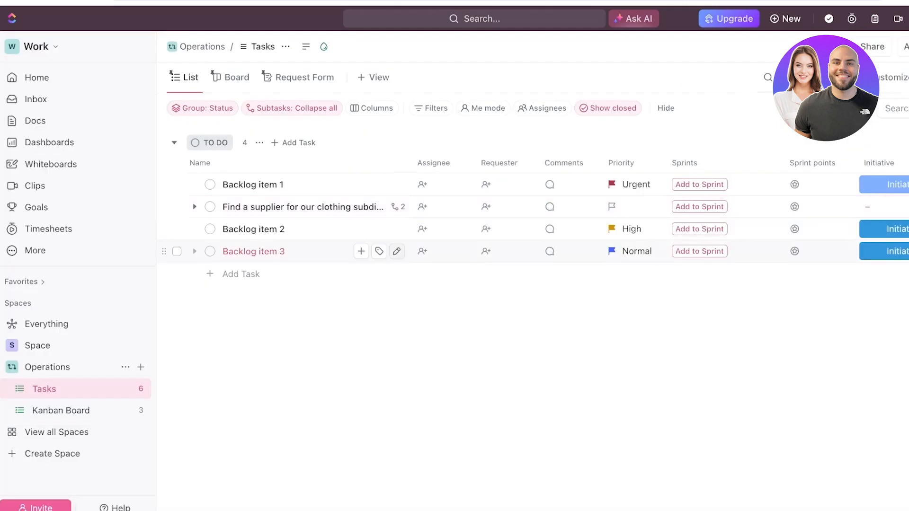